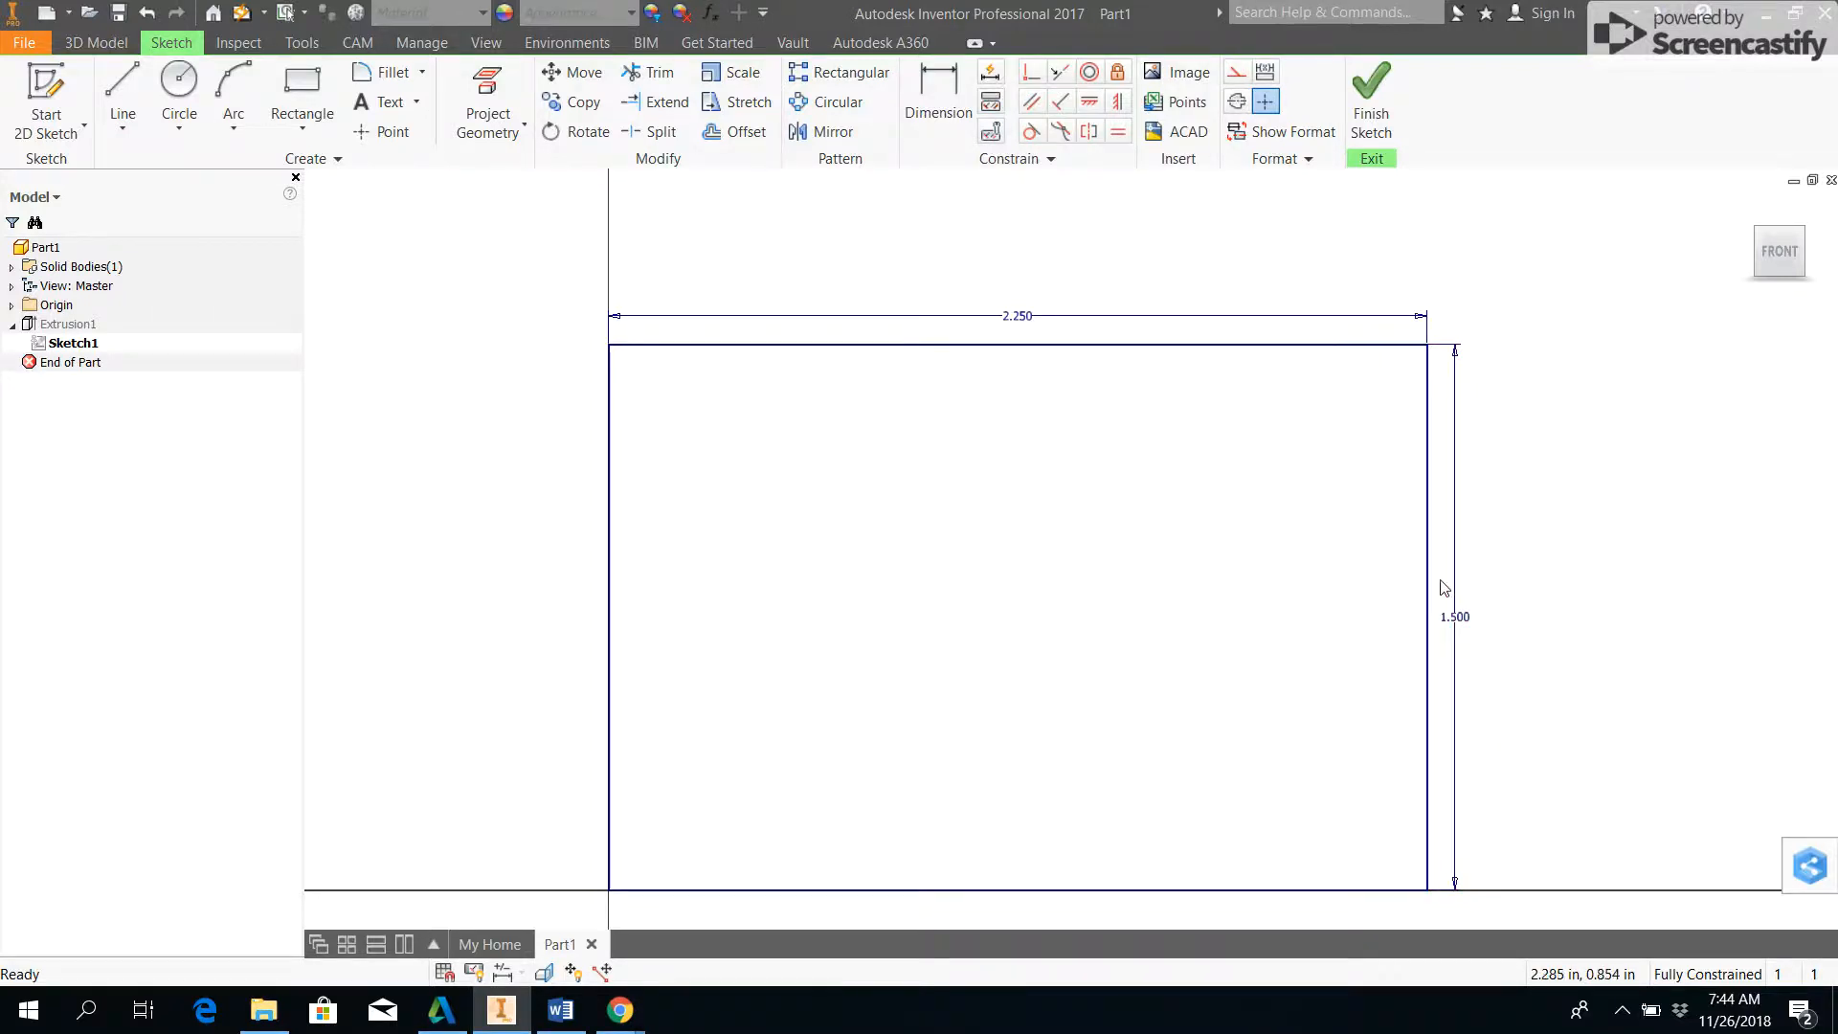
Finish the sketch and start the Chamfer tool on the extruded block.
{"action": "left_click", "coordinate": [1371, 97]}
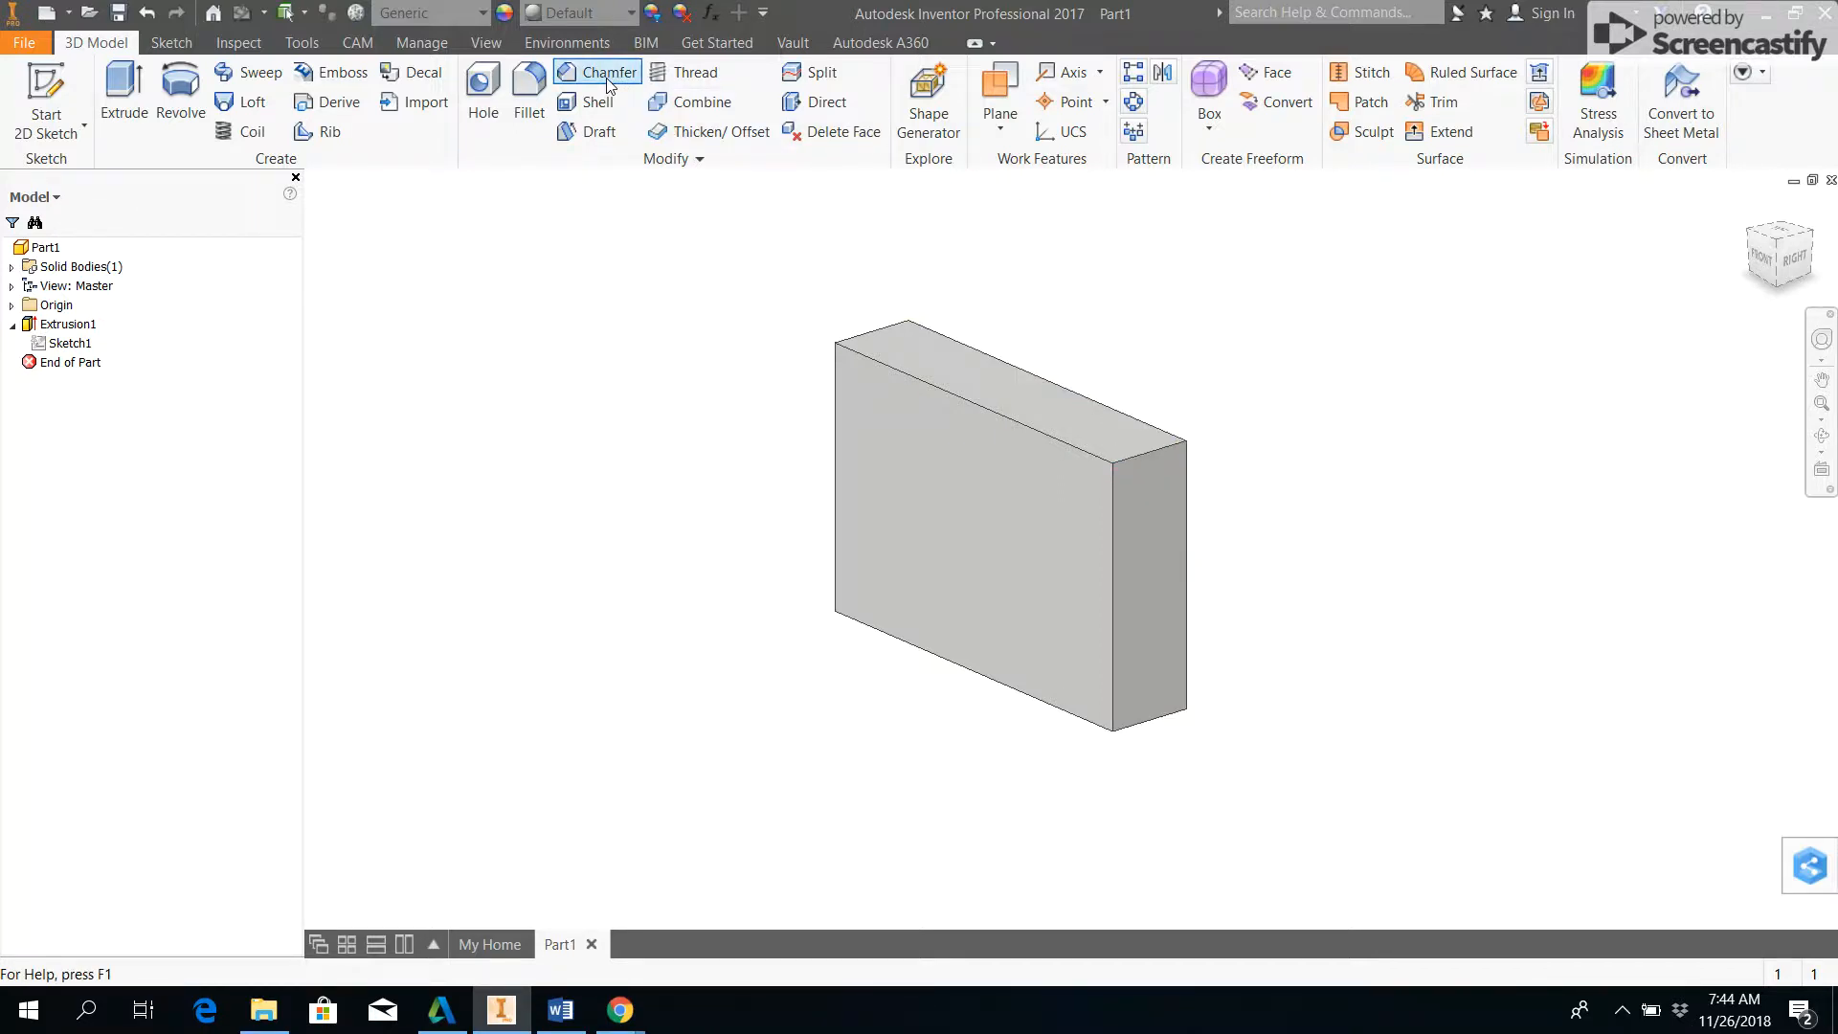
{"action": "mouse_move", "coordinate": [600, 73]}
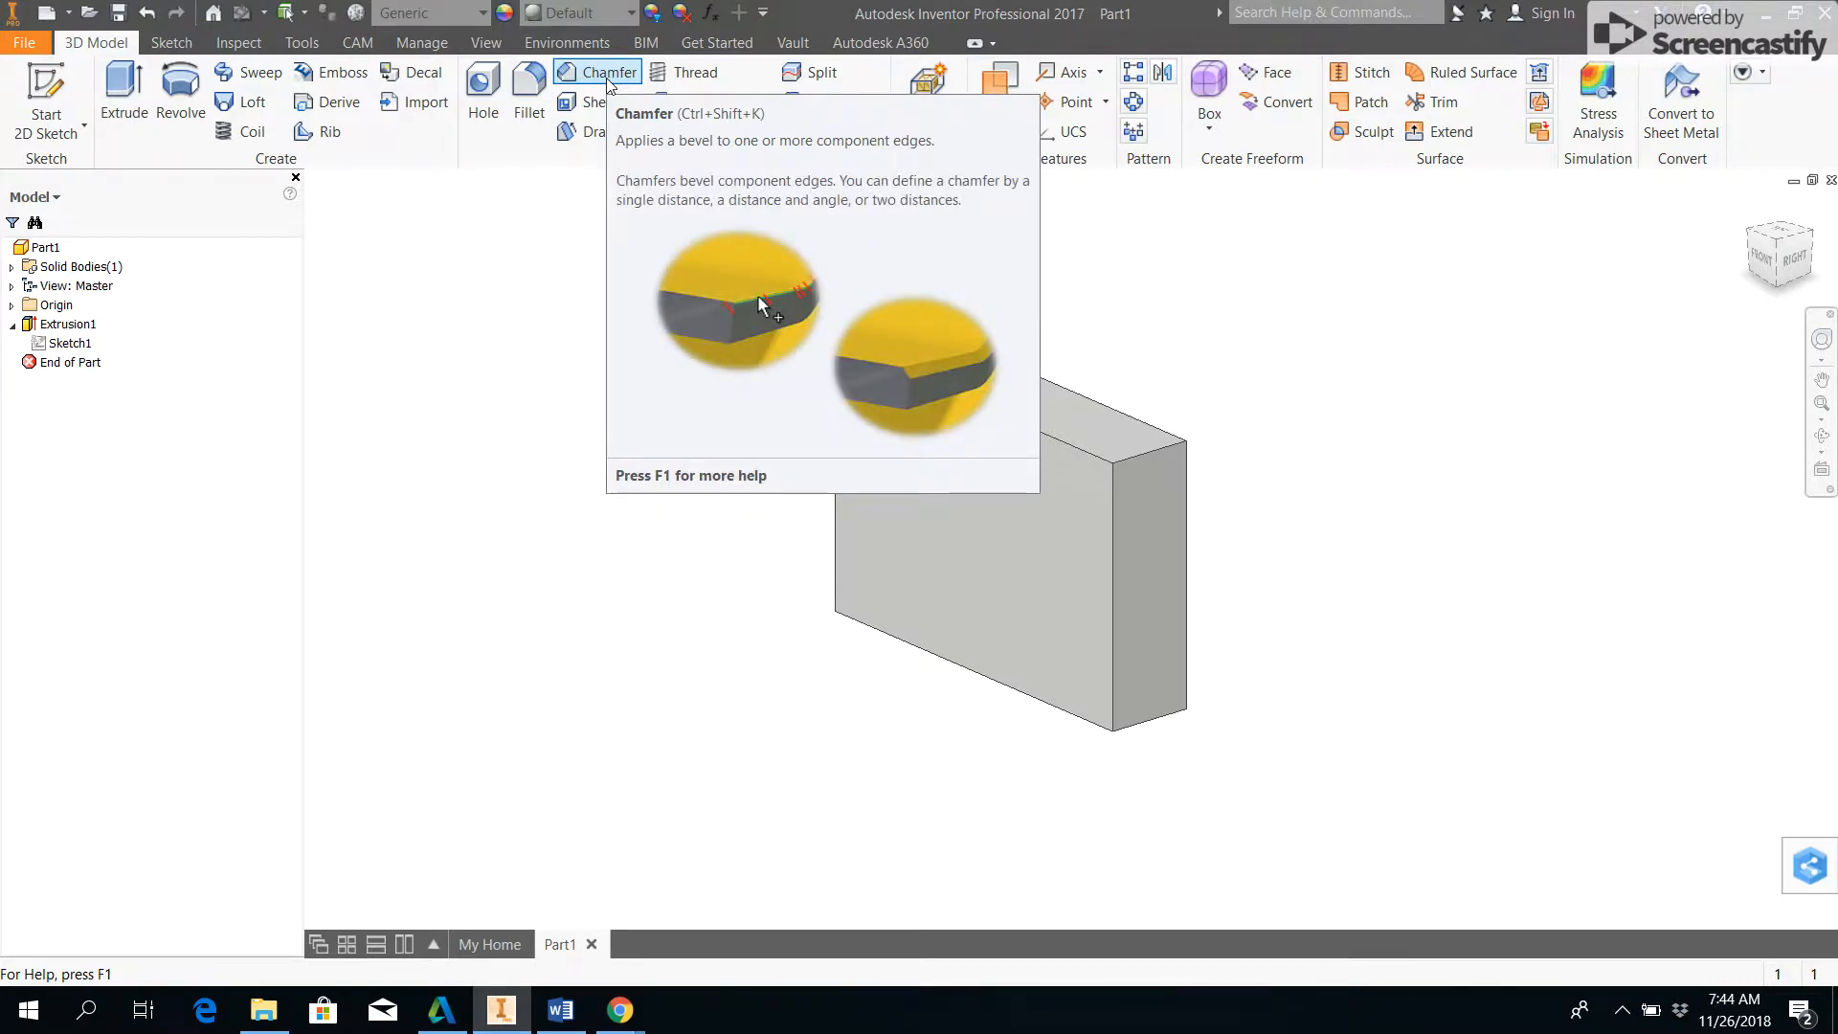
{"action": "left_click", "coordinate": [609, 75]}
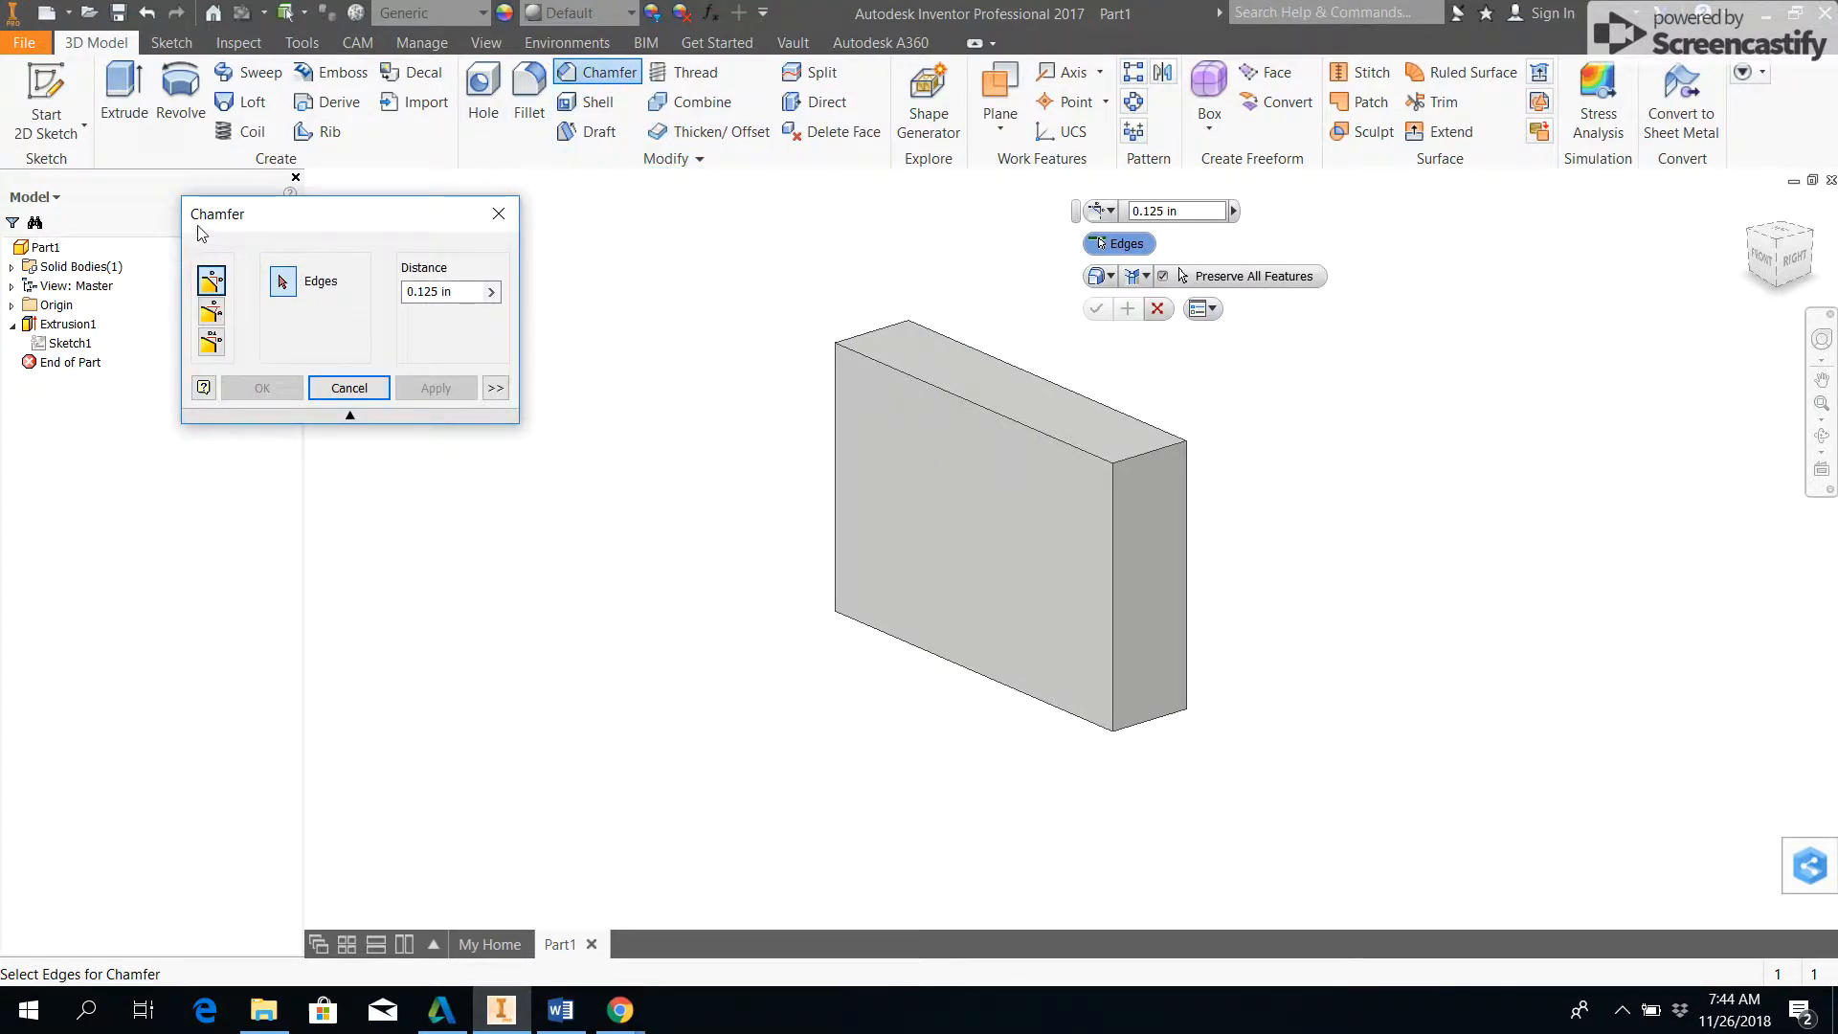
Select the block's top-right edge for a 0.125 in chamfer preview.
{"action": "left_click_drag", "start_coordinate": [257, 225], "coordinate": [439, 247]}
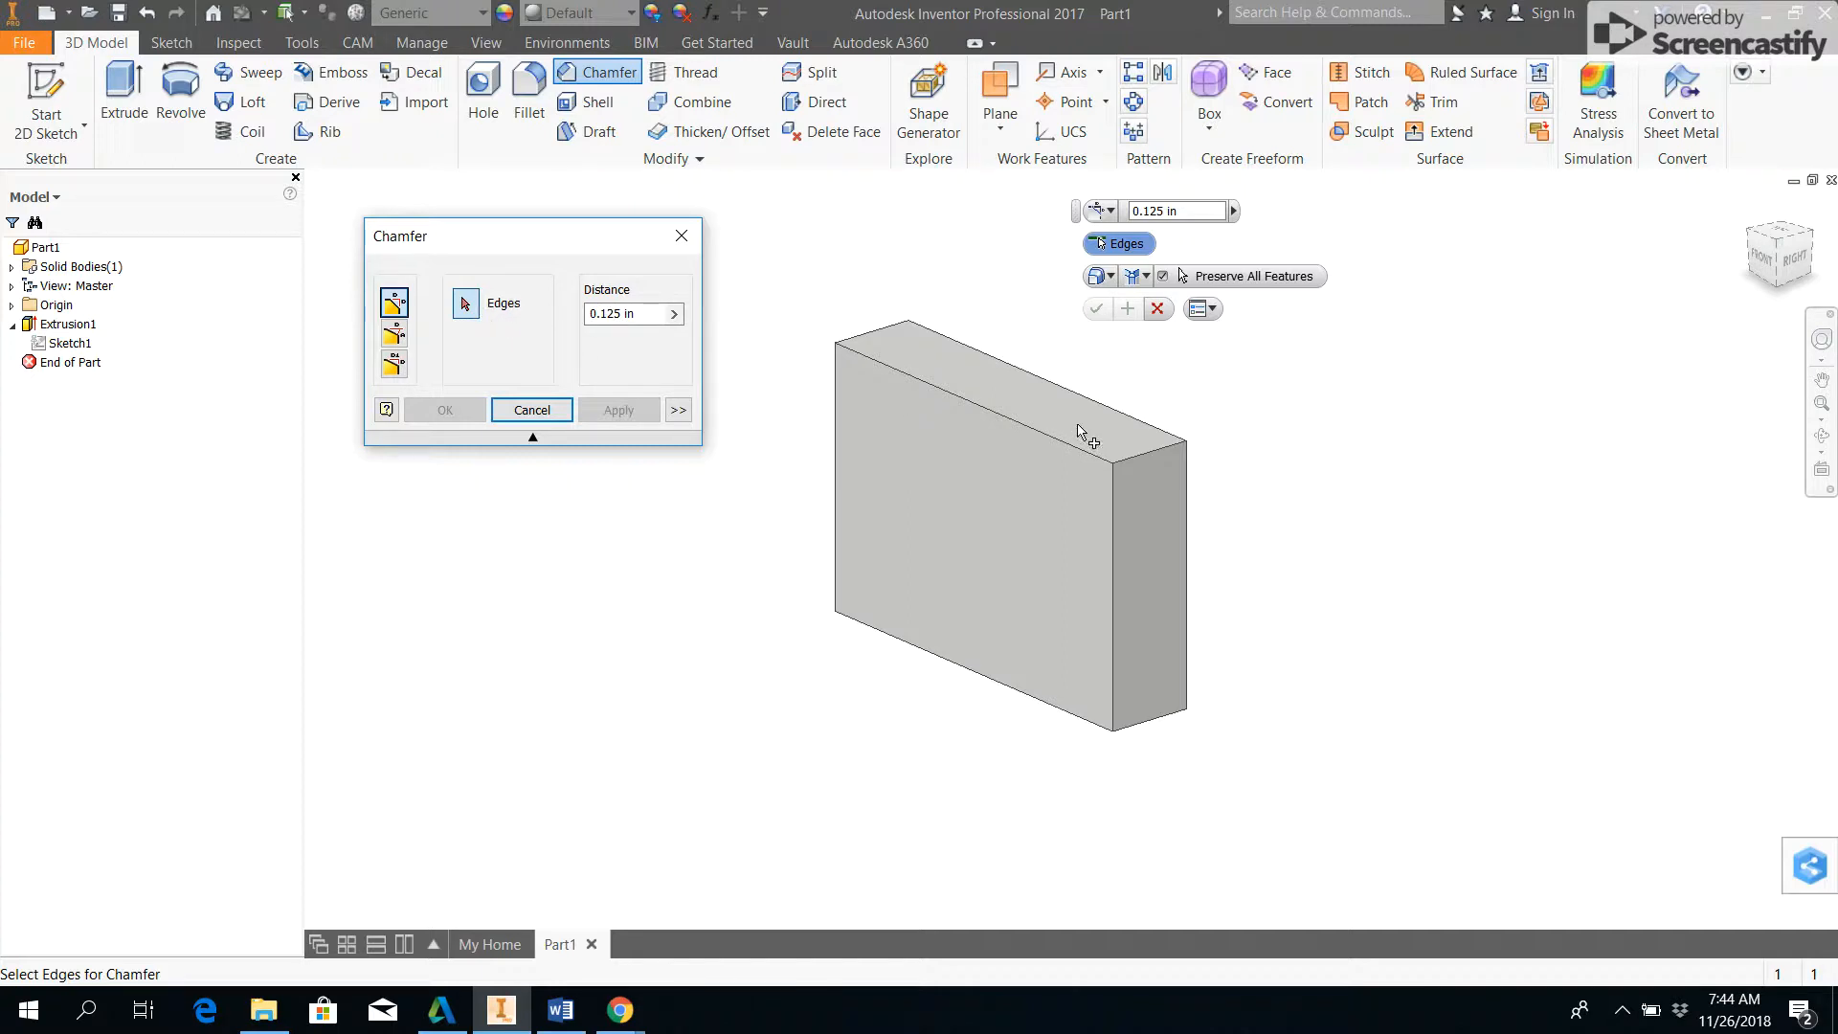
{"action": "left_click", "coordinate": [1157, 452]}
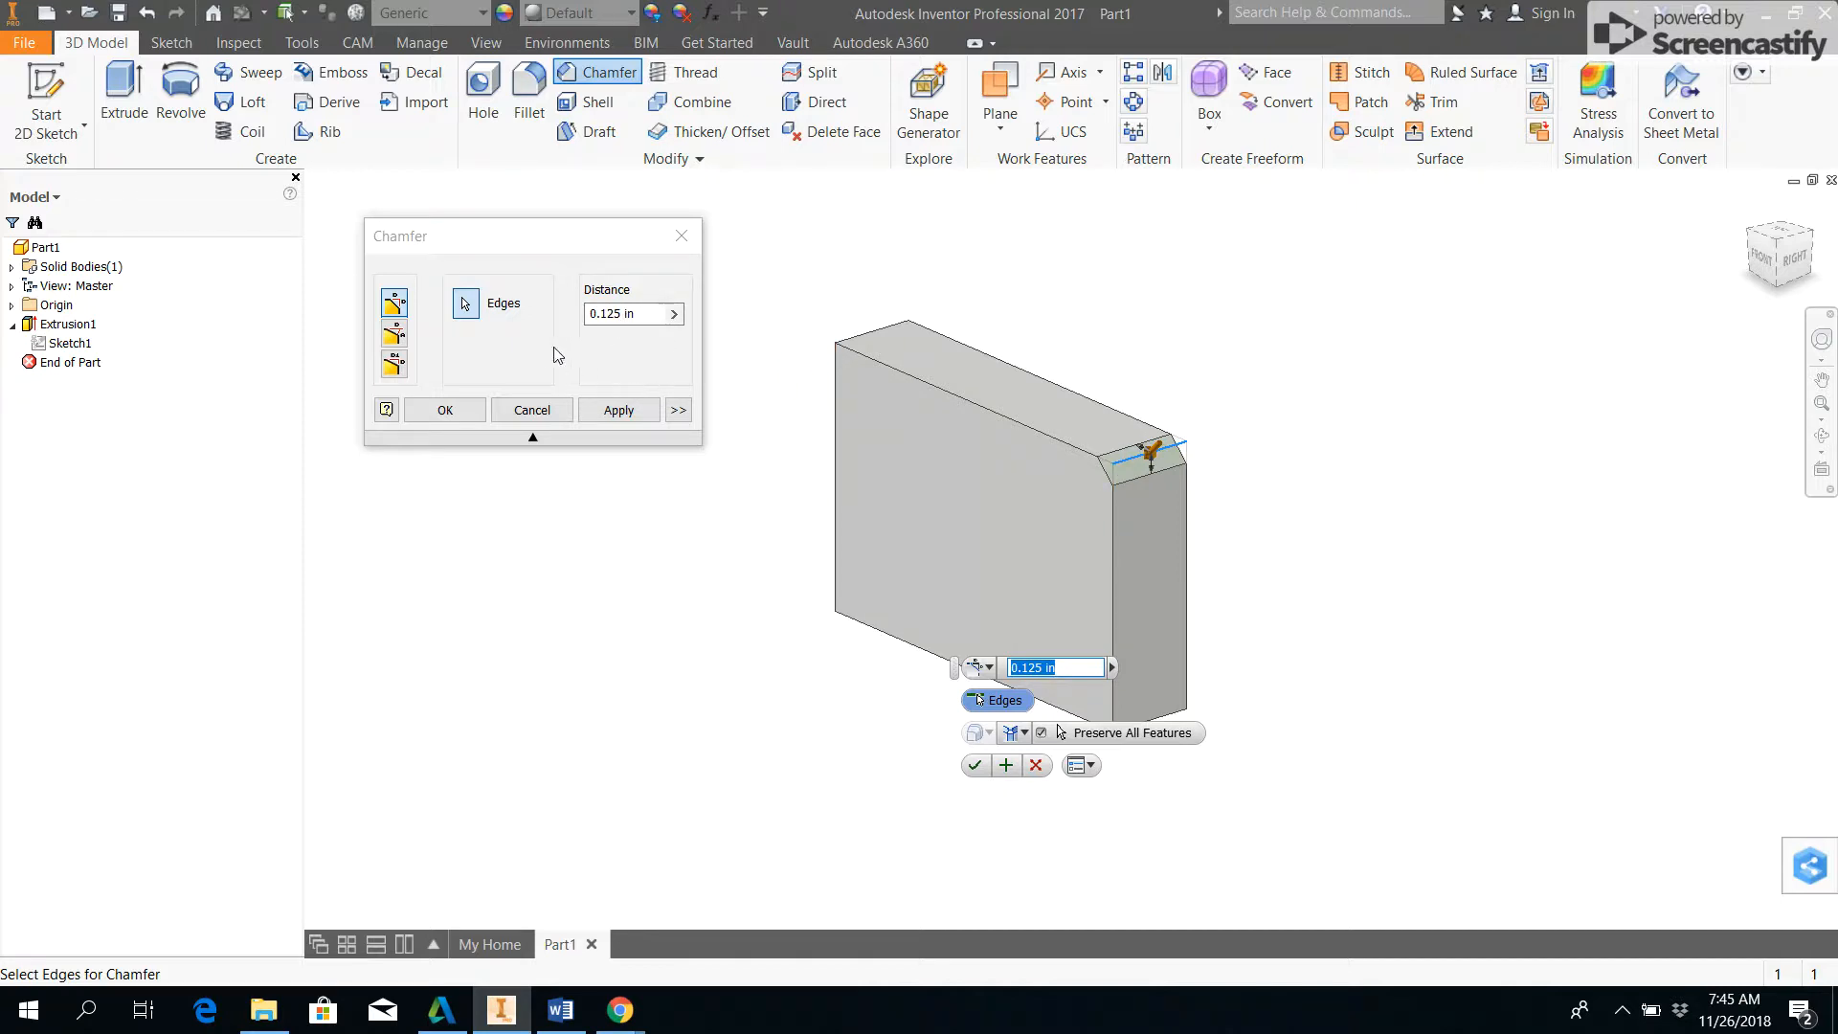
Set the chamfer distance to 1.5 and switch to Distance and Angle mode (45 deg).
{"action": "left_click", "coordinate": [640, 313]}
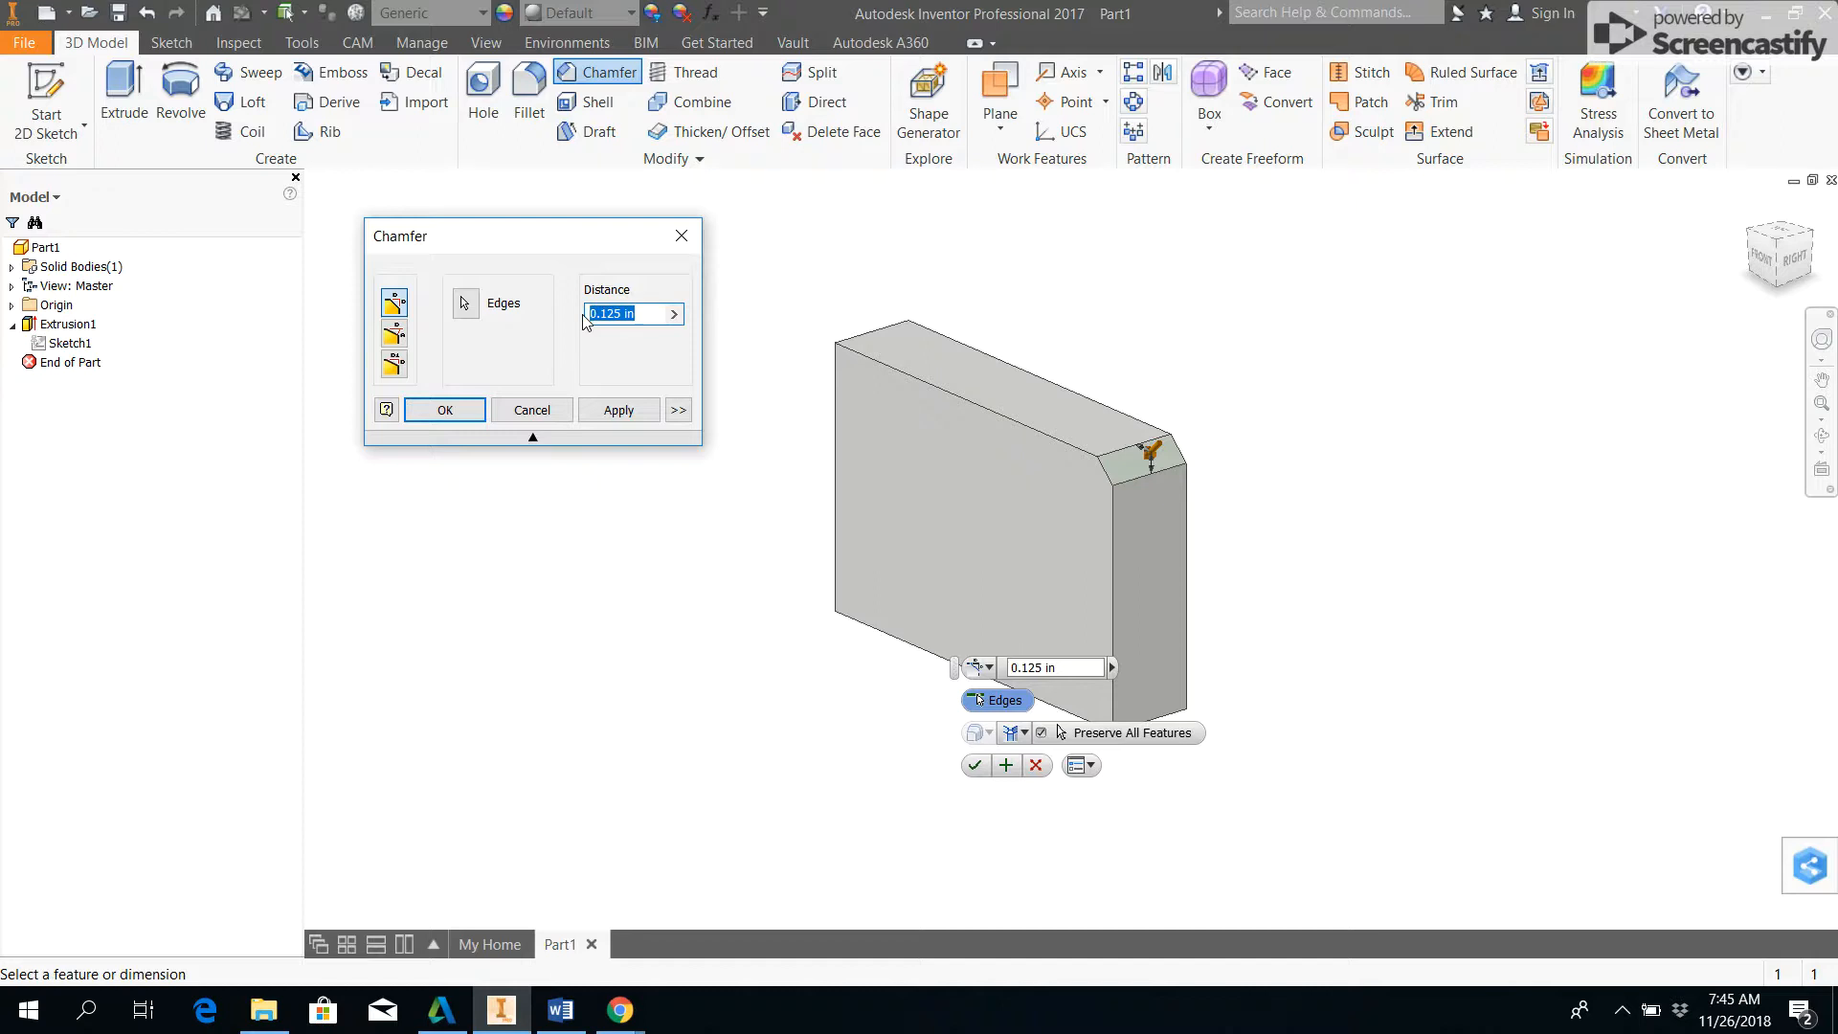
{"action": "type", "text": "1.5"}
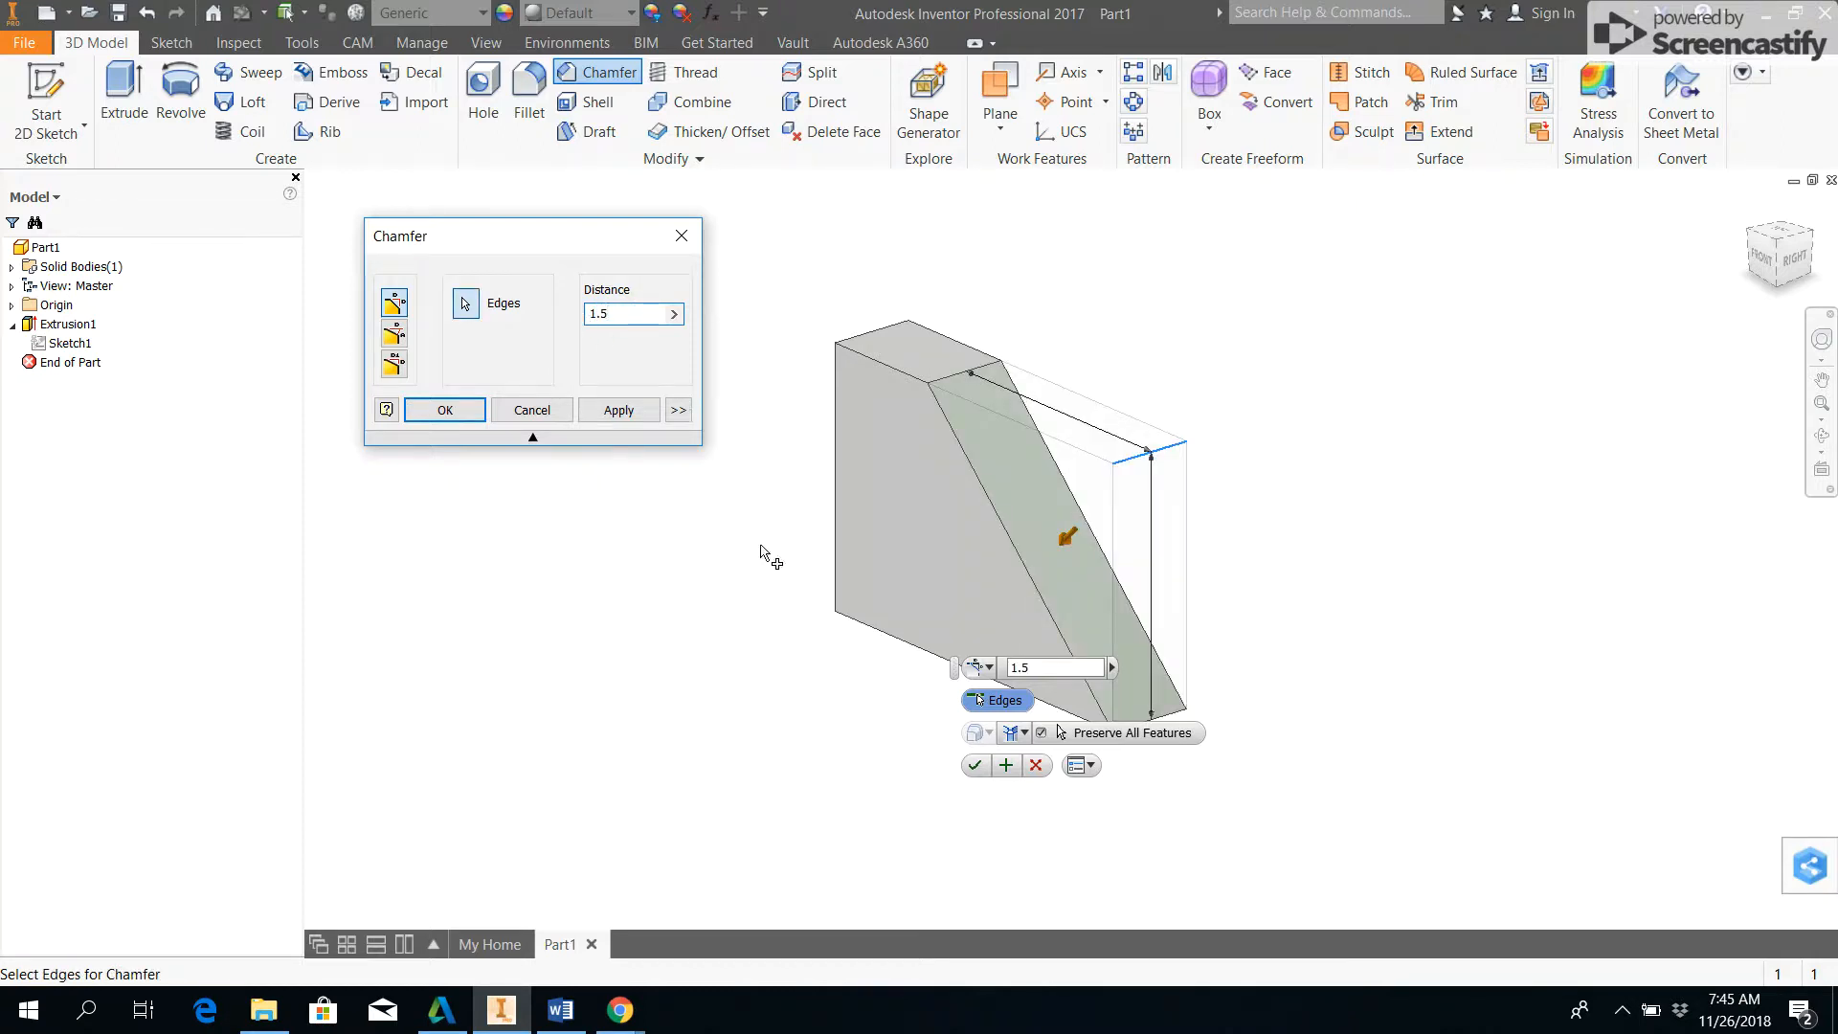
{"action": "middle_click_drag", "start_coordinate": [1234, 594], "coordinate": [1299, 553], "text": "shift"}
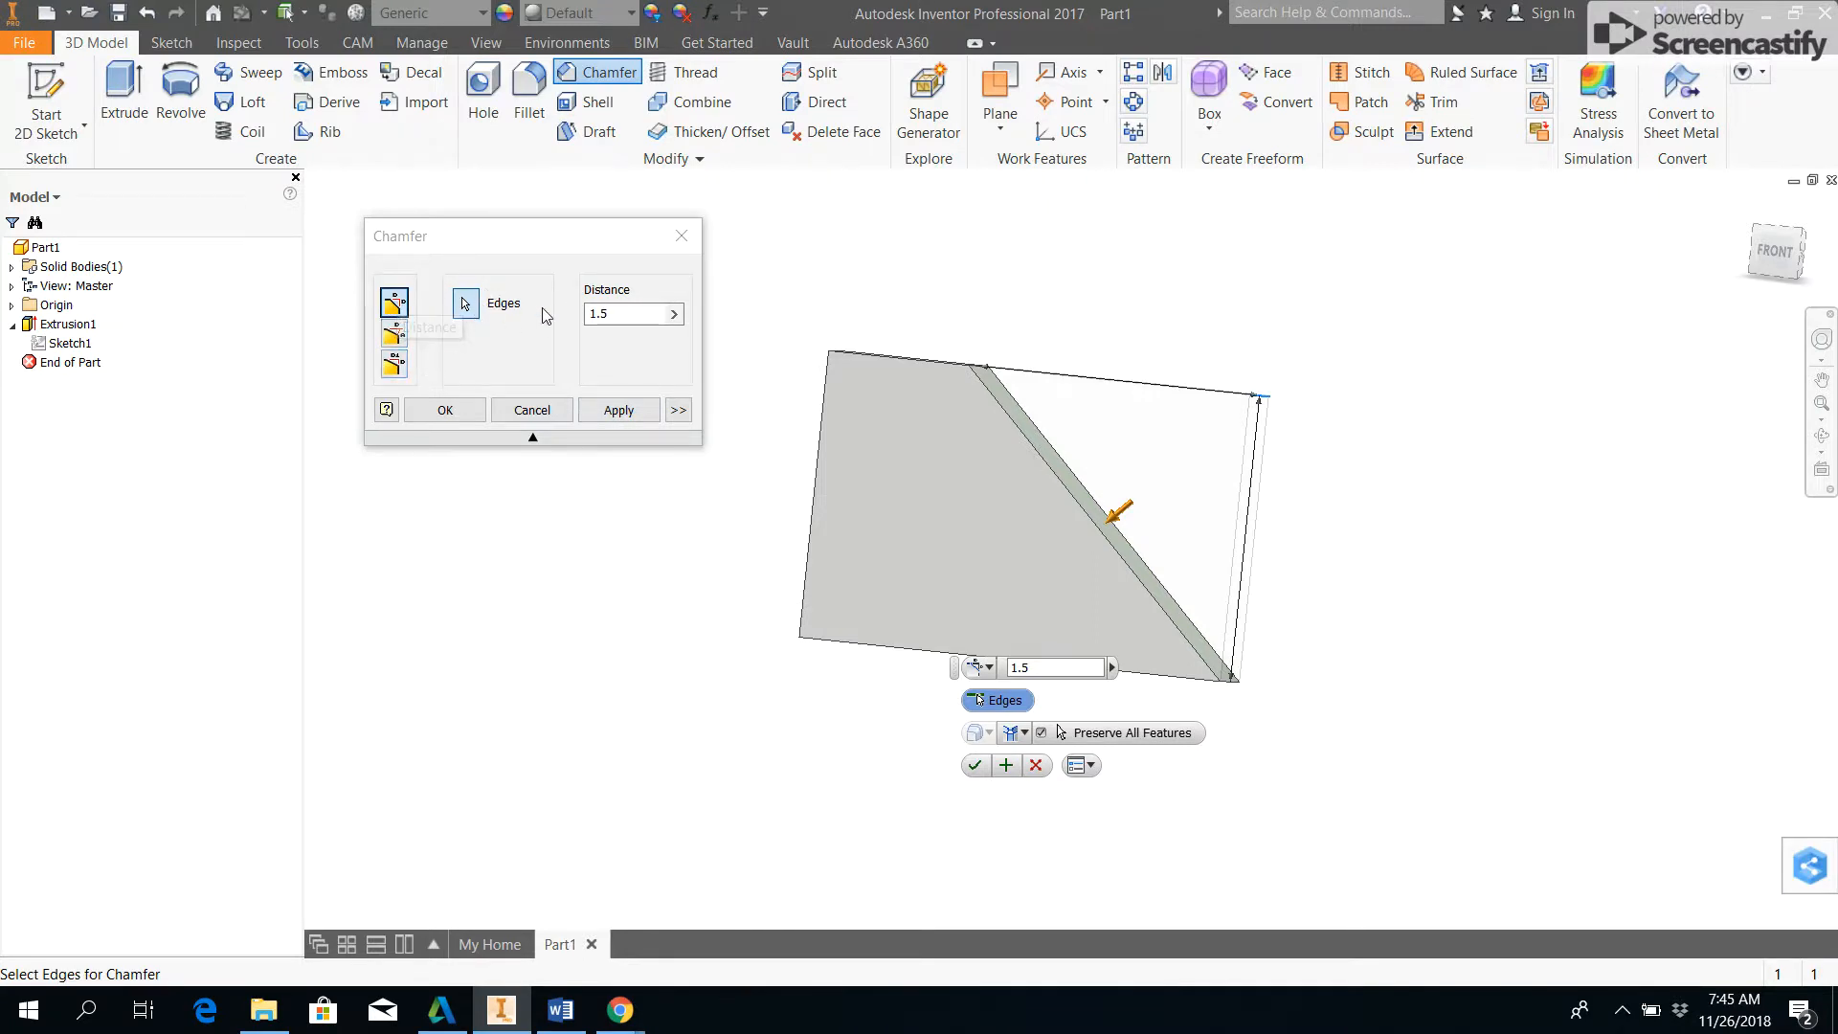
{"action": "left_click", "coordinate": [396, 332]}
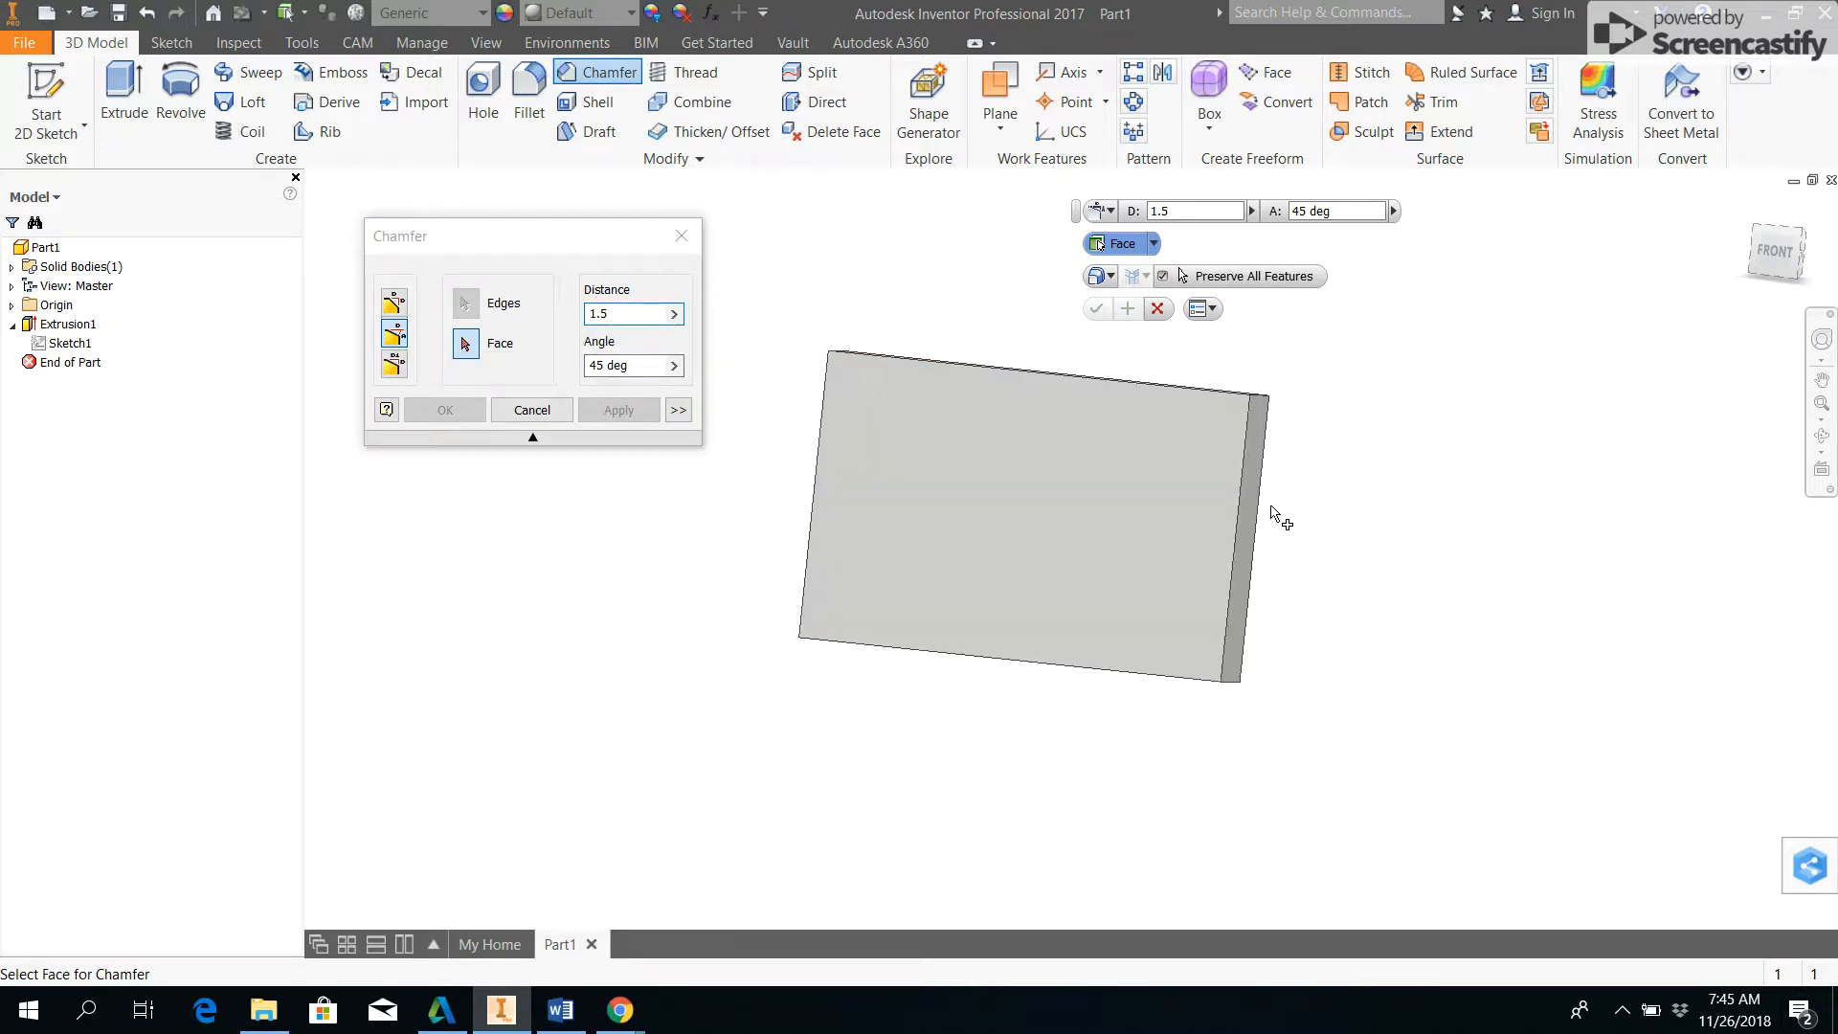
{"action": "scroll", "coordinate": [1236, 522], "scroll_direction": "down", "scroll_amount": 3}
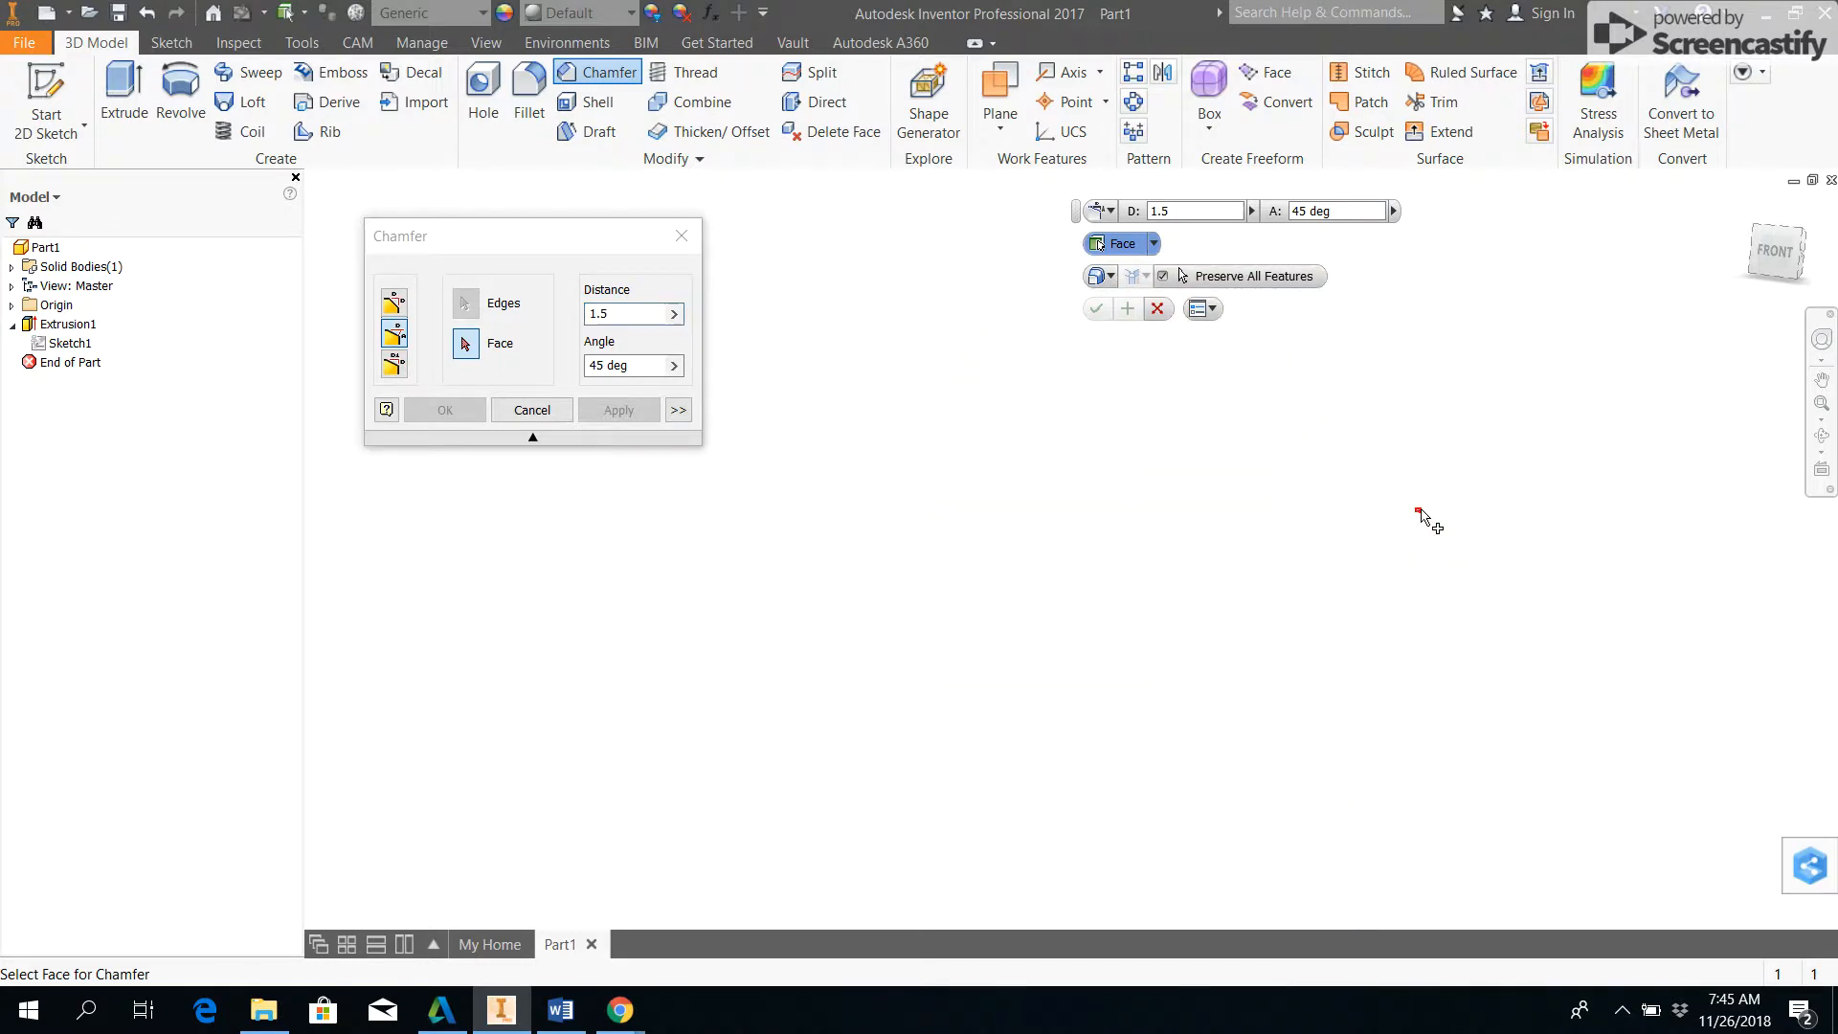
{"action": "scroll", "coordinate": [1415, 489], "scroll_direction": "down", "scroll_amount": 3}
Pick the block's front face as reference and its right edge for the angled chamfer.
{"action": "middle_click_drag", "start_coordinate": [1418, 468], "coordinate": [956, 526]}
{"action": "scroll", "coordinate": [1052, 475], "scroll_direction": "down", "scroll_amount": 2}
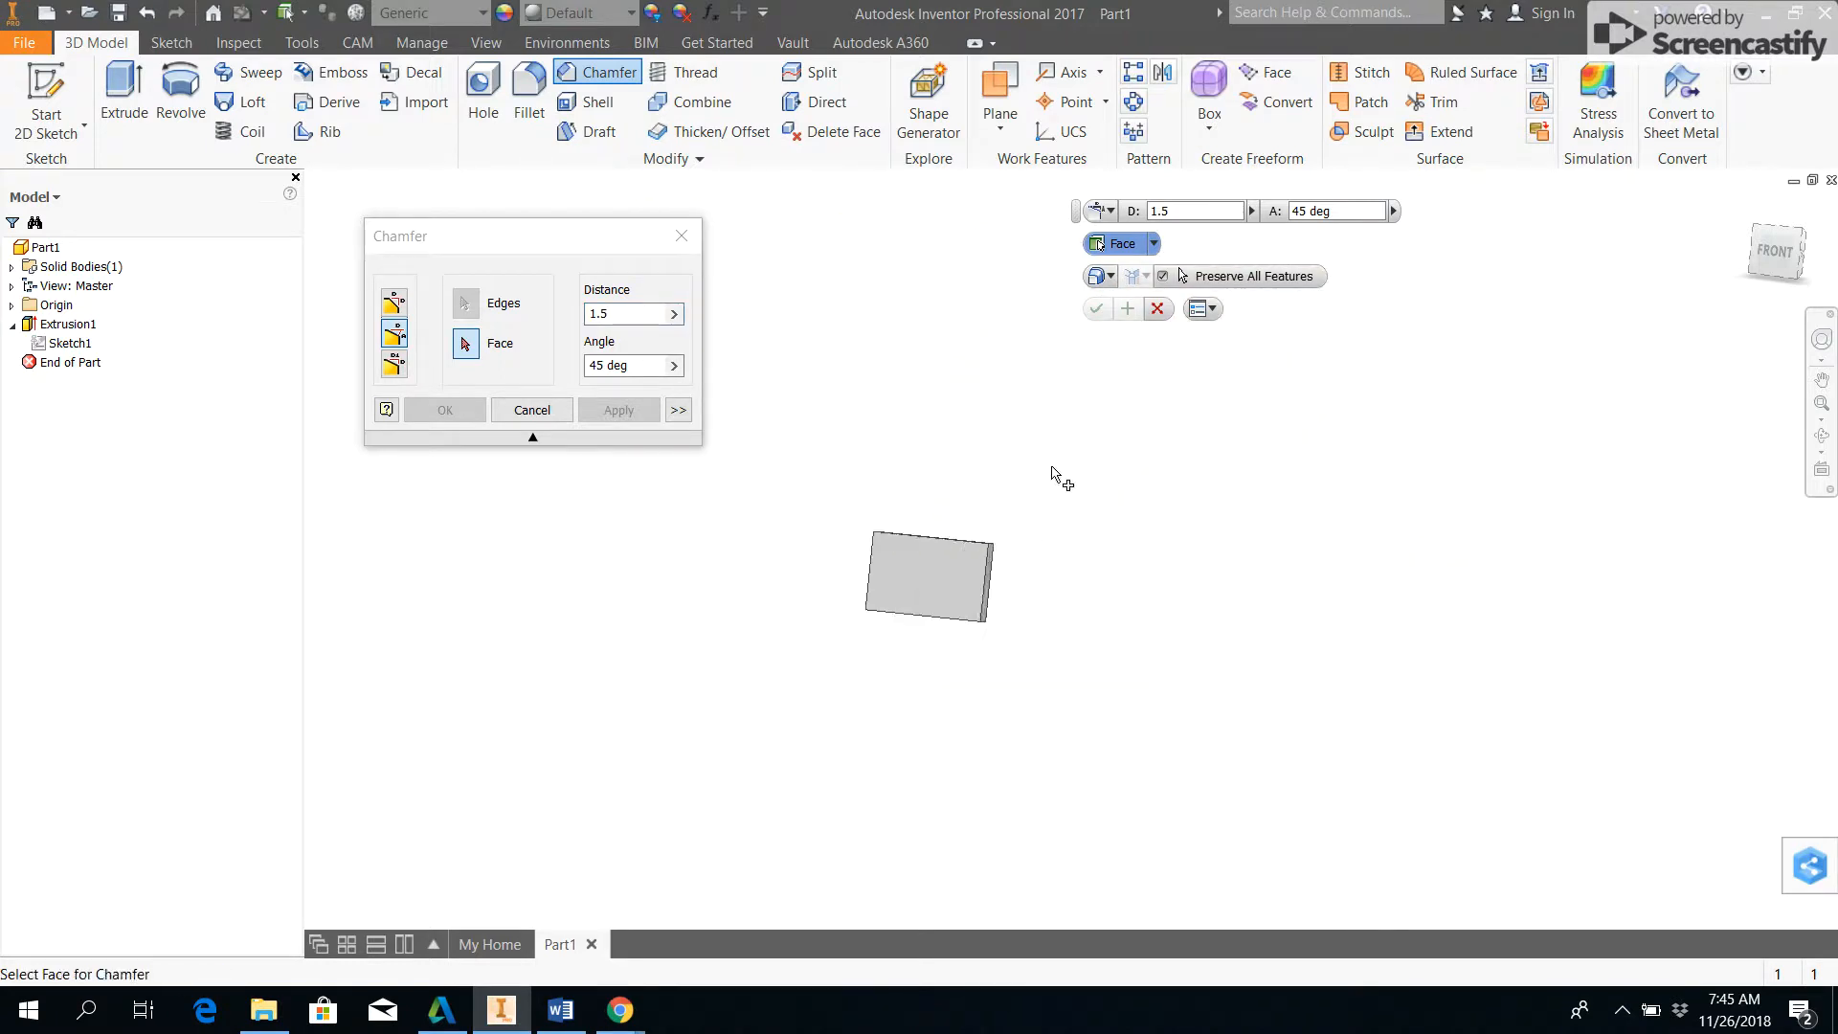
{"action": "scroll", "coordinate": [1058, 485], "scroll_direction": "down", "scroll_amount": 1}
{"action": "scroll", "coordinate": [1023, 542], "scroll_direction": "down", "scroll_amount": 1}
{"action": "scroll", "coordinate": [1049, 474], "scroll_direction": "down", "scroll_amount": 2}
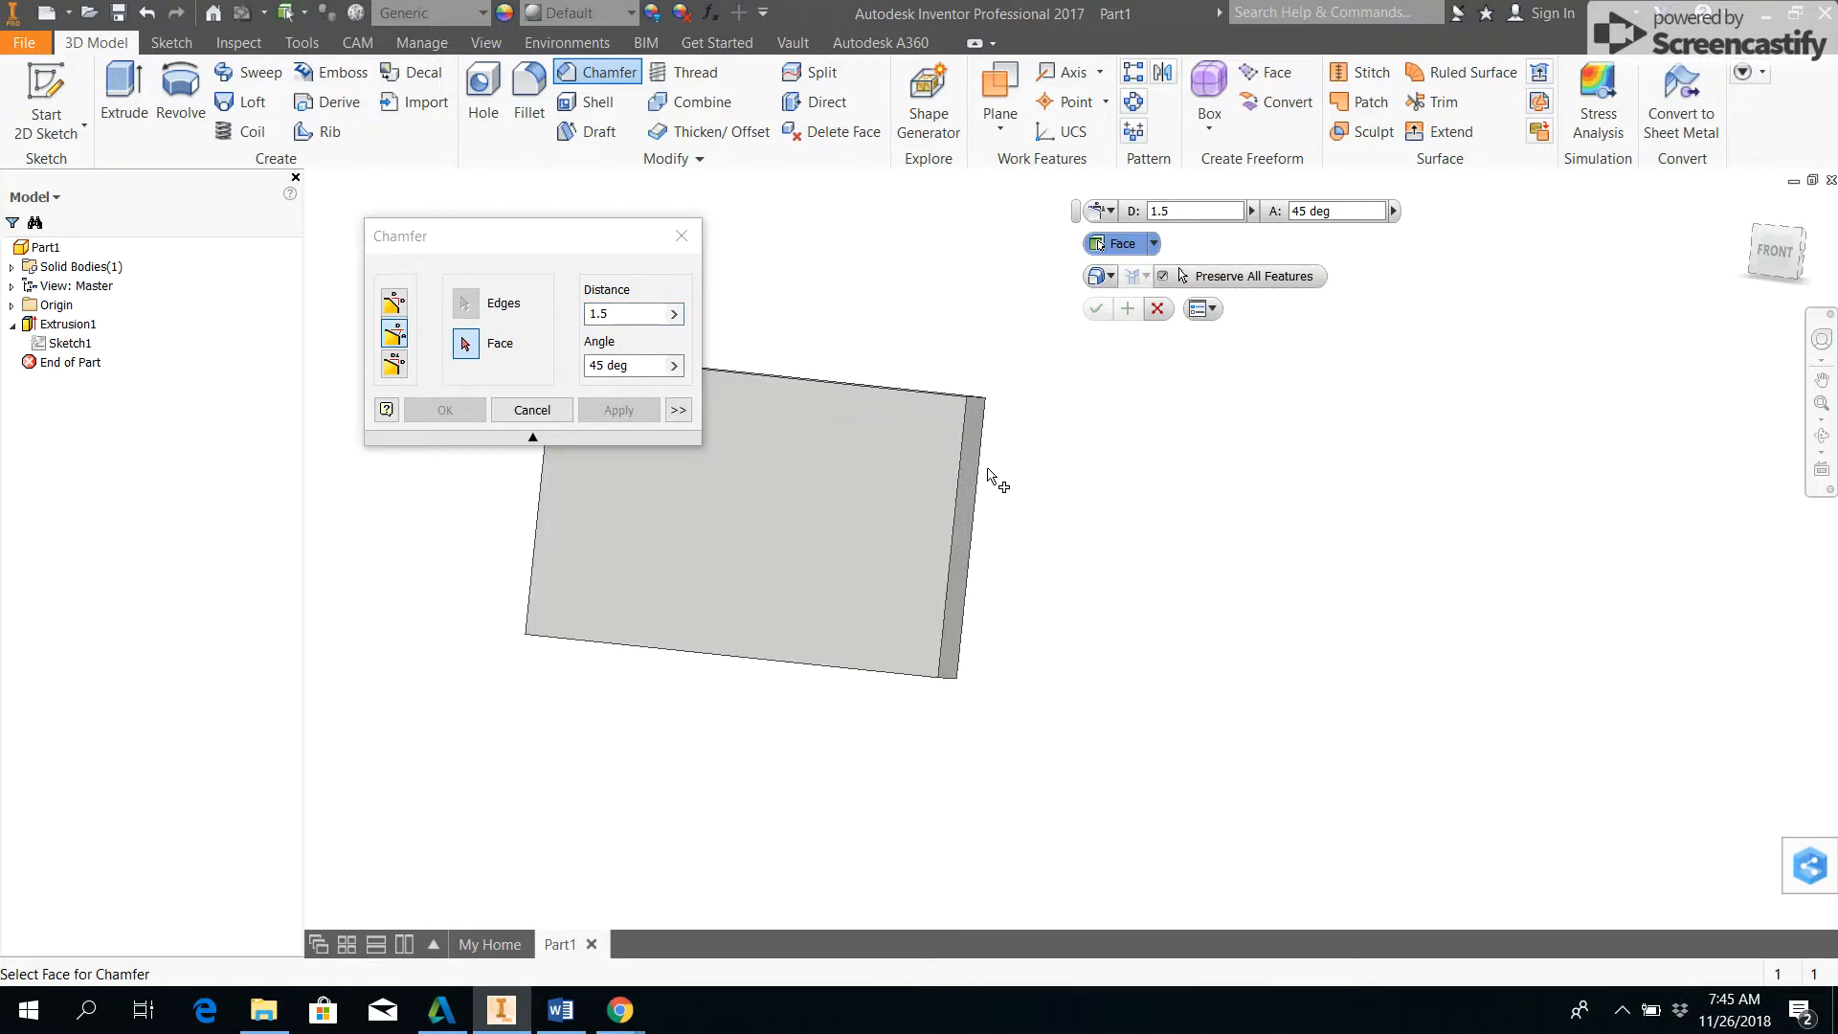
{"action": "left_click", "coordinate": [465, 343]}
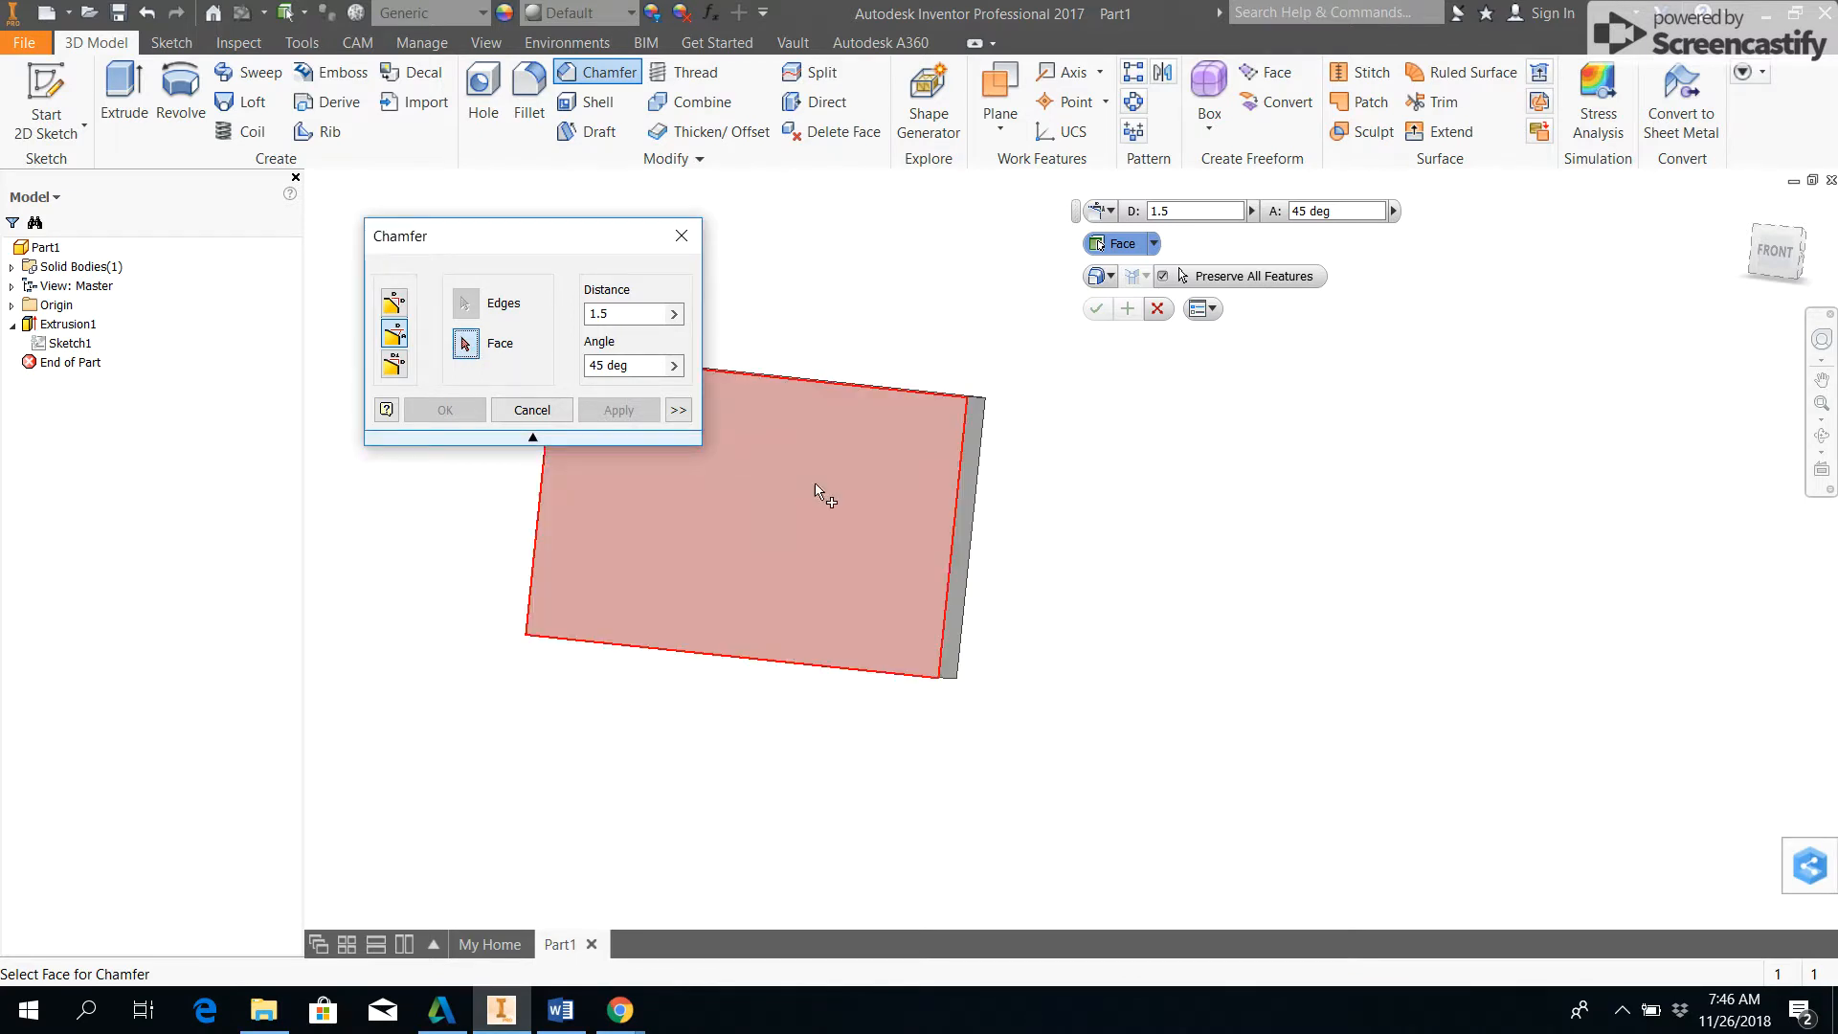
{"action": "left_click", "coordinate": [965, 508]}
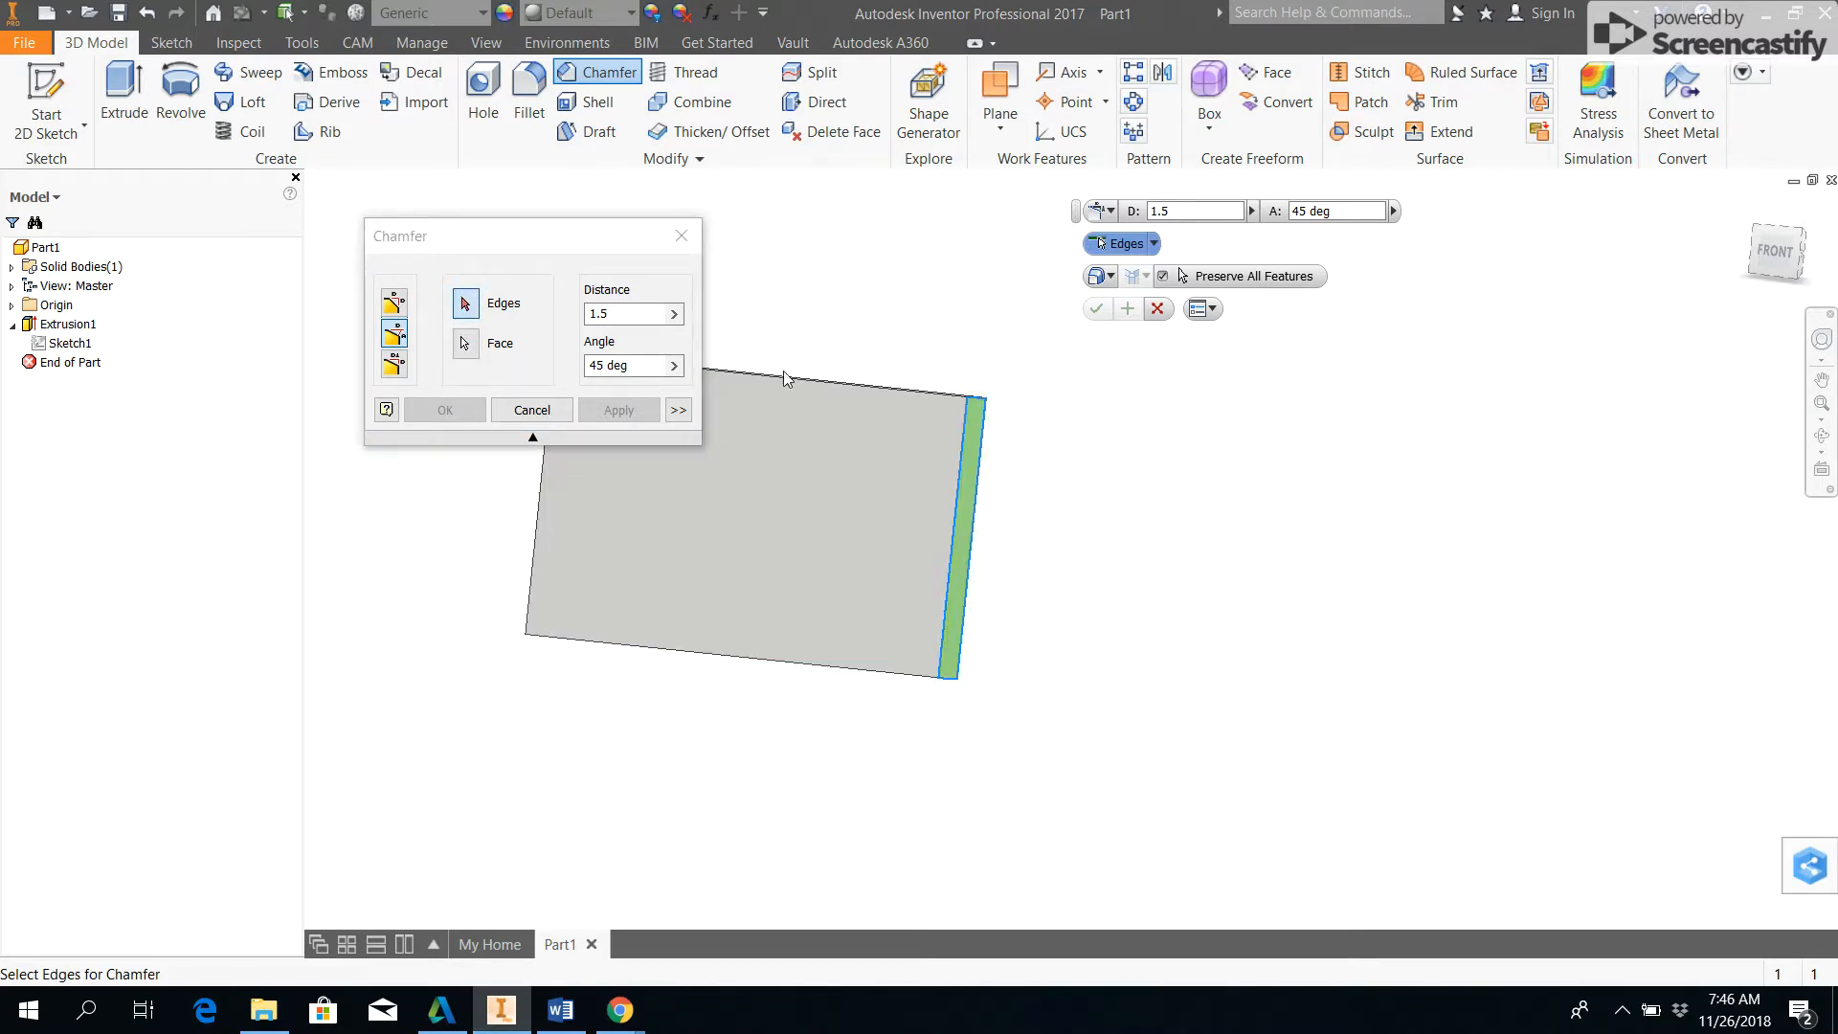
{"action": "left_click", "coordinate": [978, 404]}
{"action": "middle_click_drag", "start_coordinate": [809, 576], "coordinate": [1172, 611]}
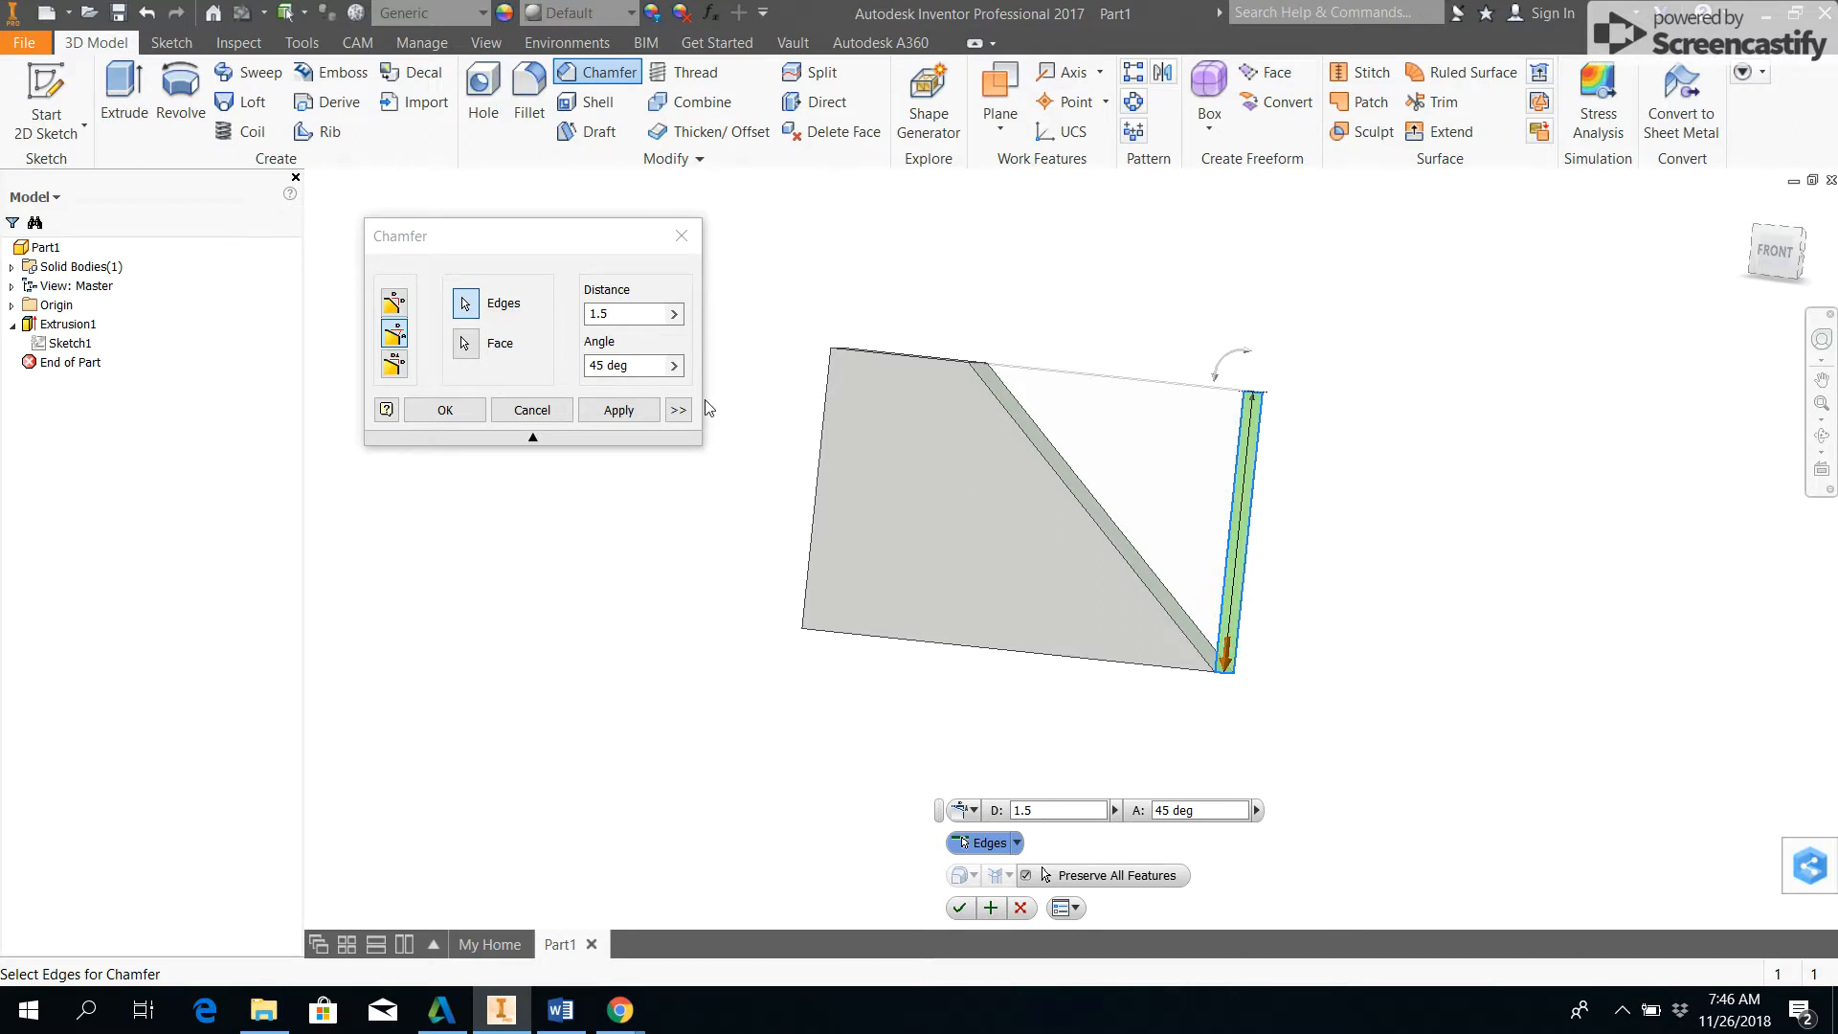
Try angles 60 and 55, then switch the chamfer to Two Distances mode.
{"action": "left_click", "coordinate": [617, 368]}
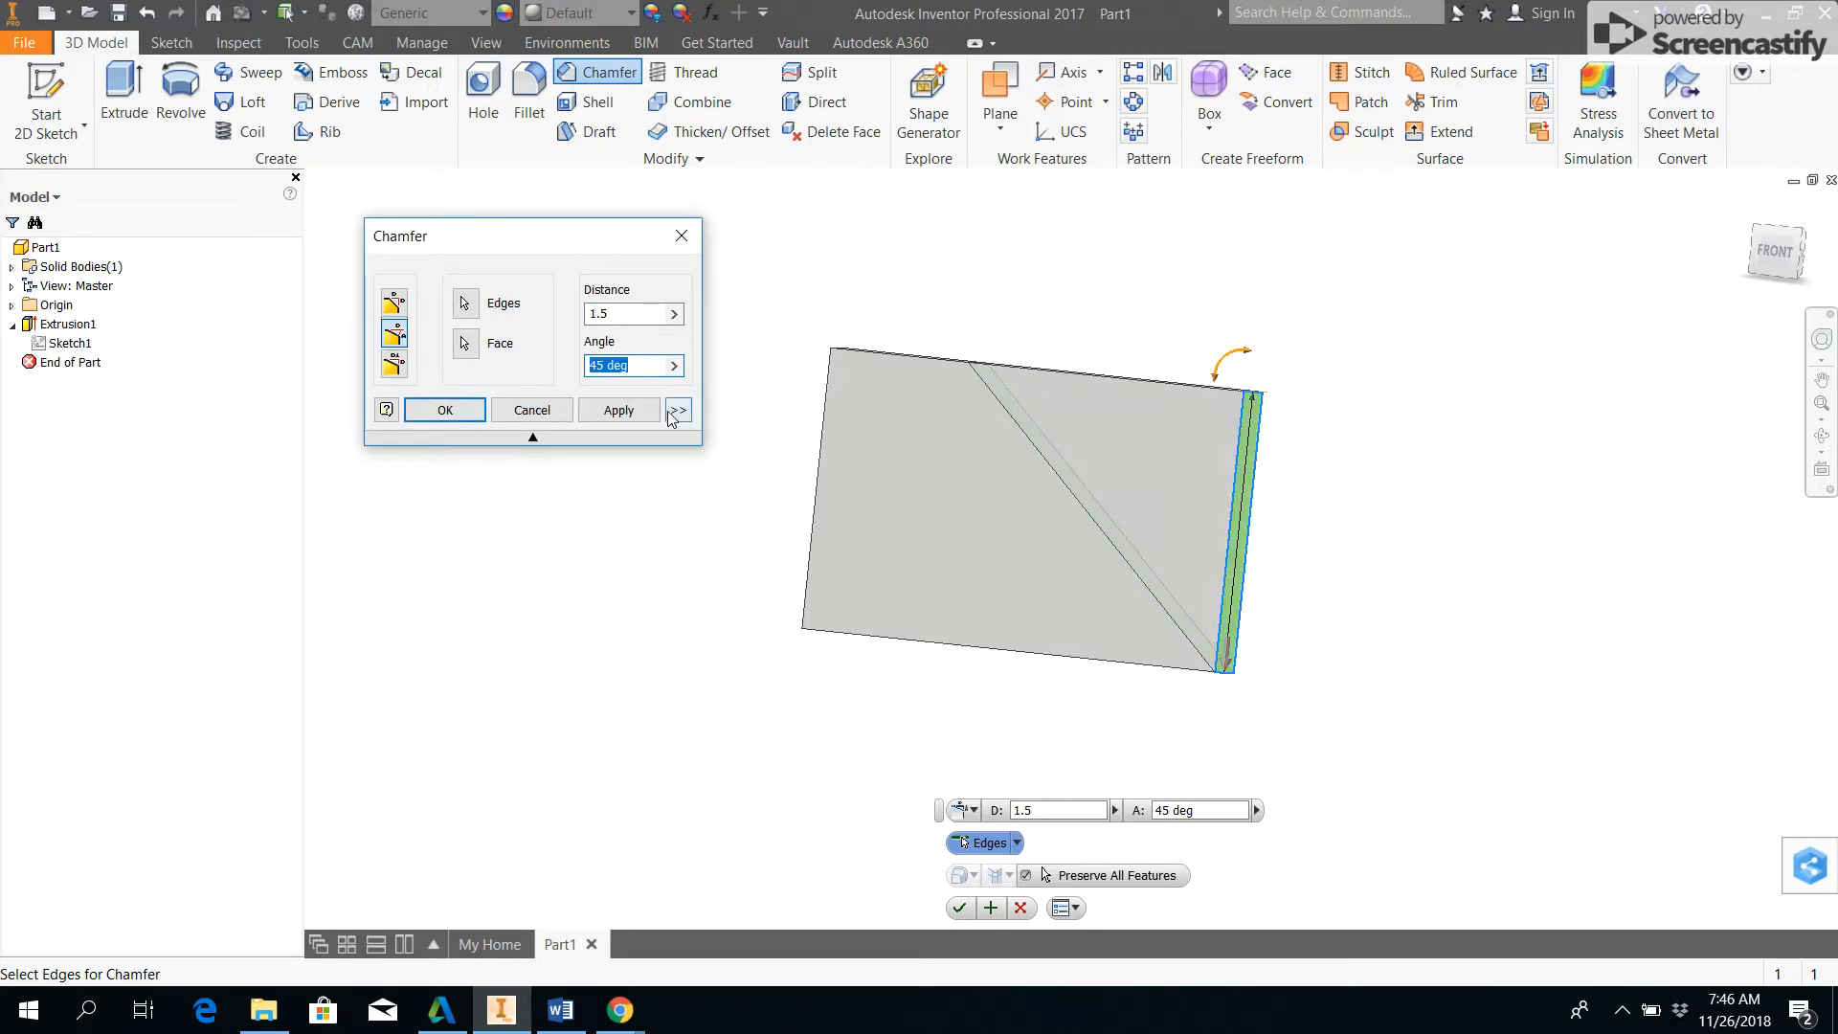
{"action": "type", "text": "30"}
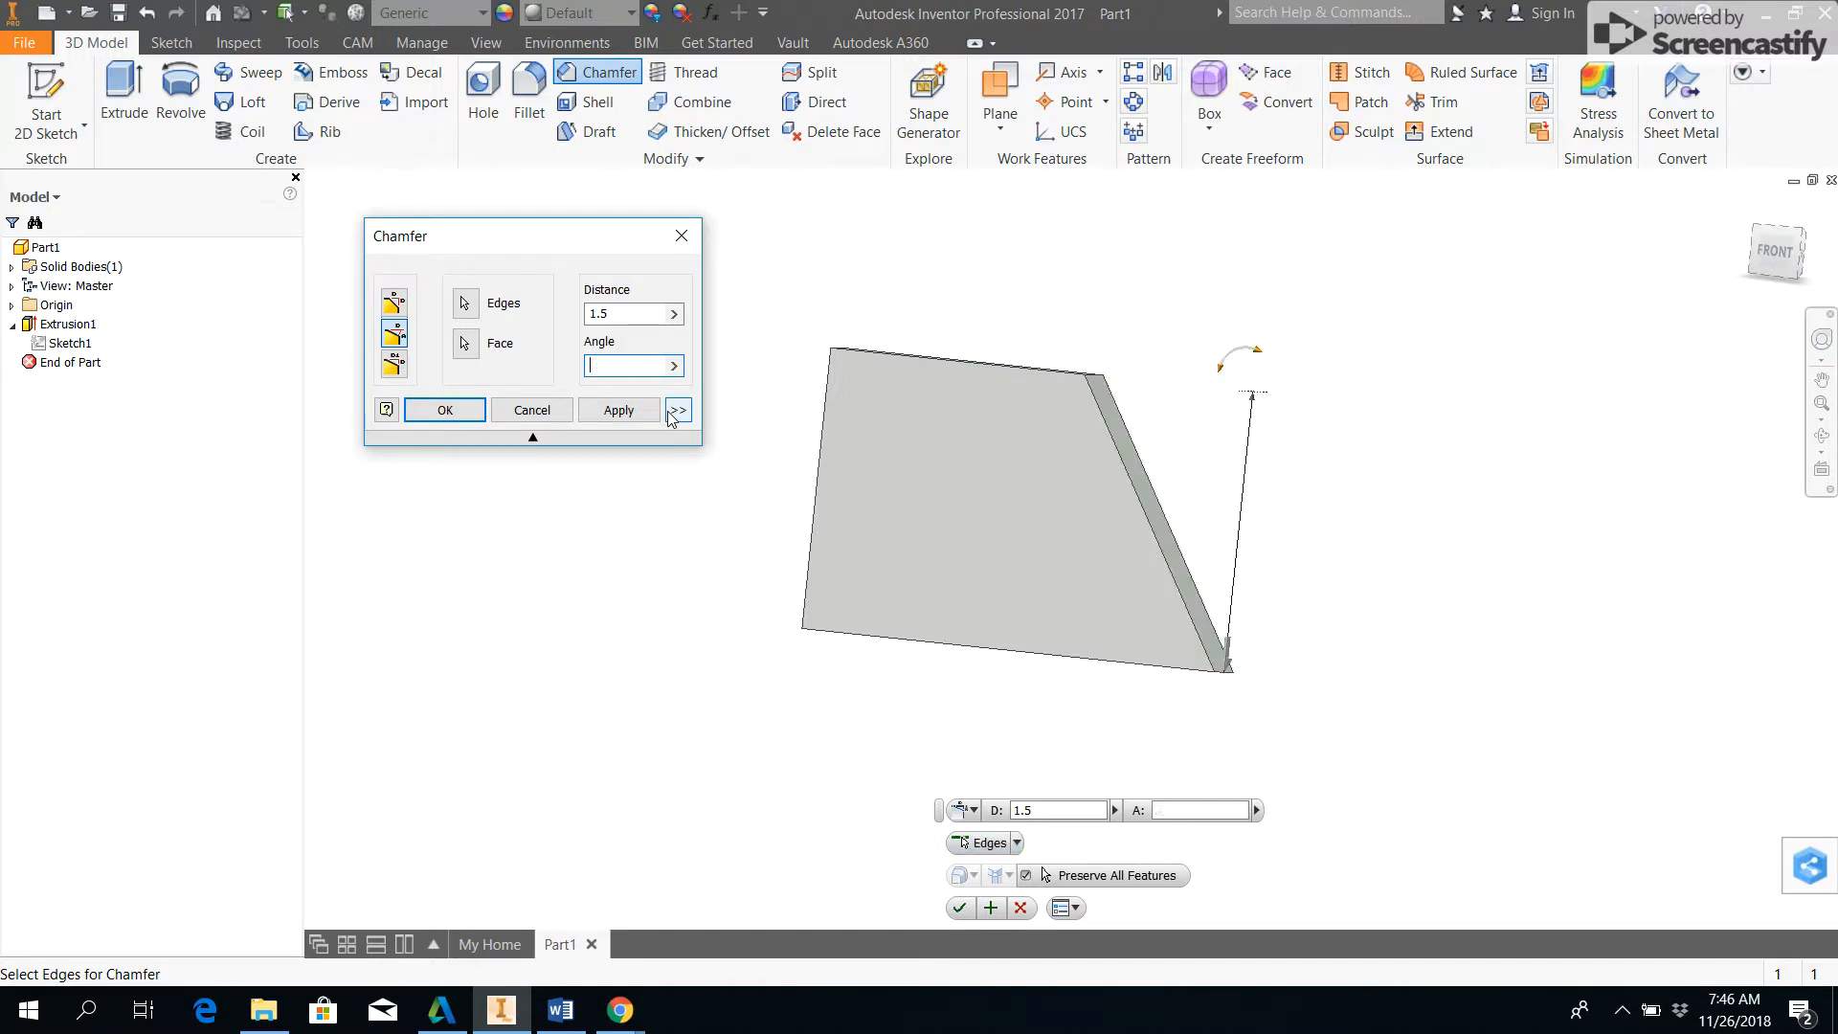
{"action": "type", "text": "0"}
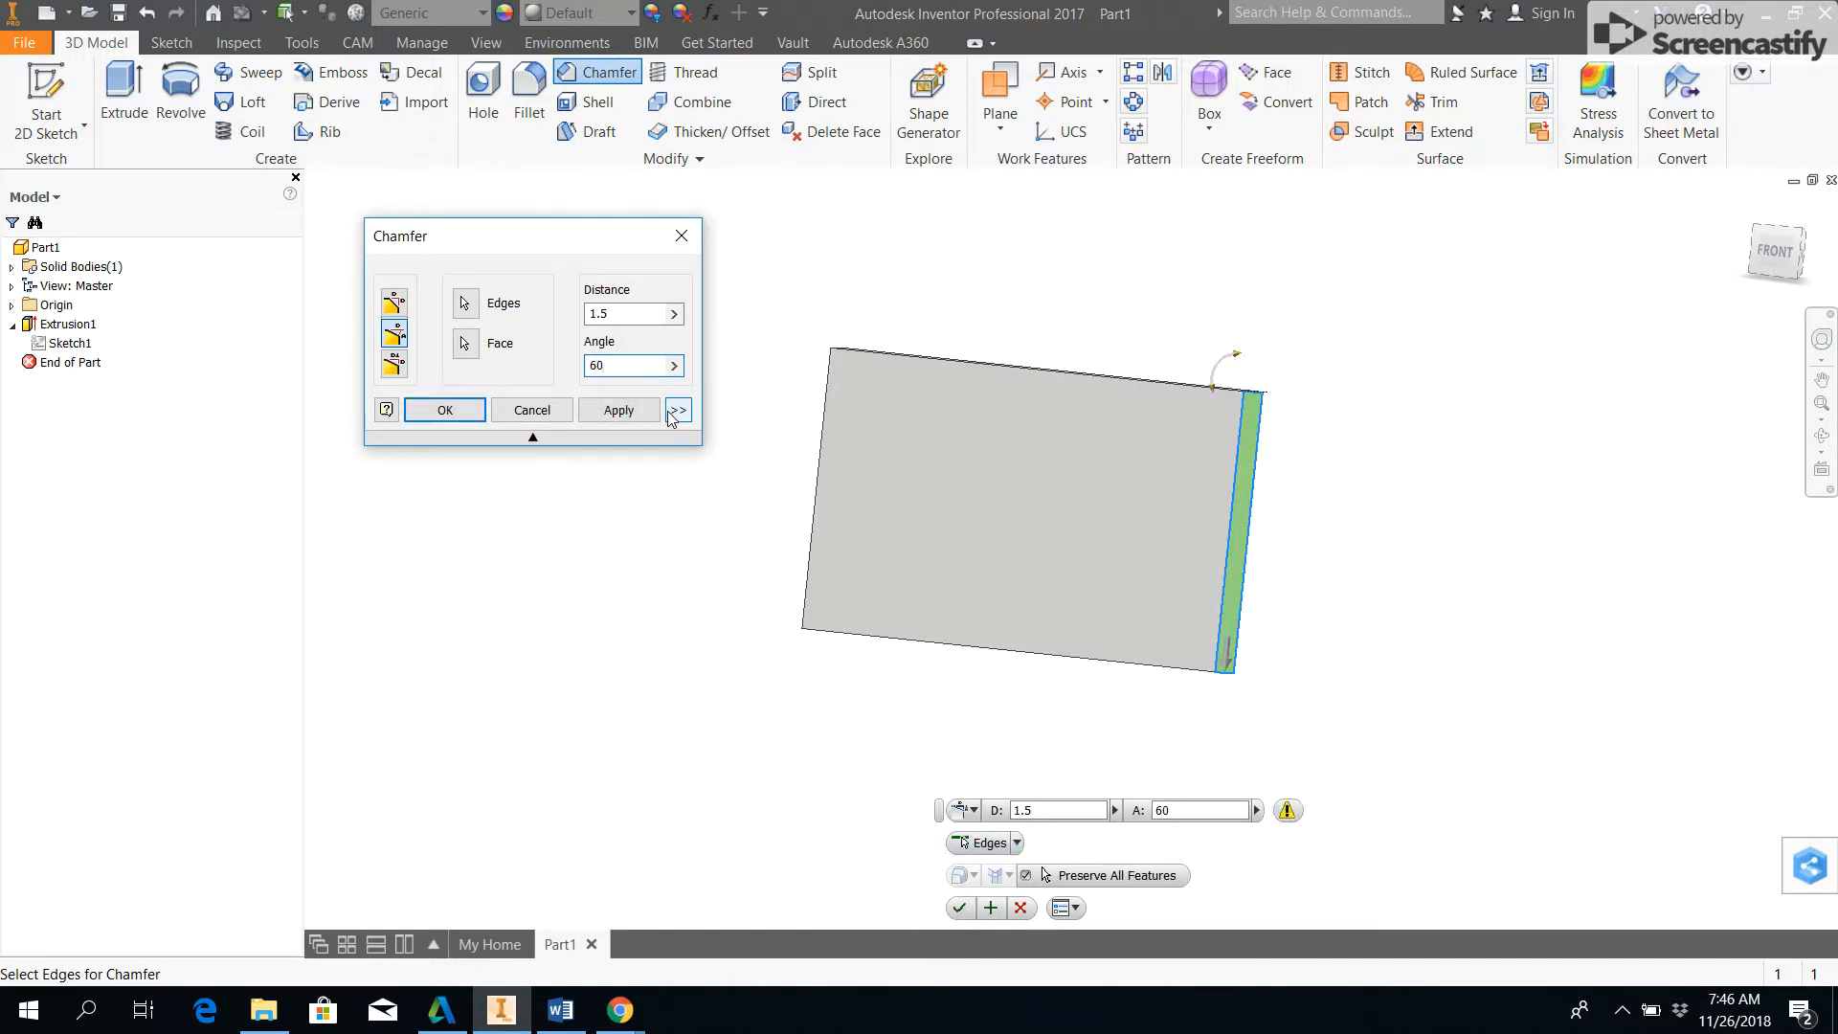
{"action": "key", "text": "BackSpace"}
{"action": "key", "text": "BackSpace"}
{"action": "type", "text": "55"}
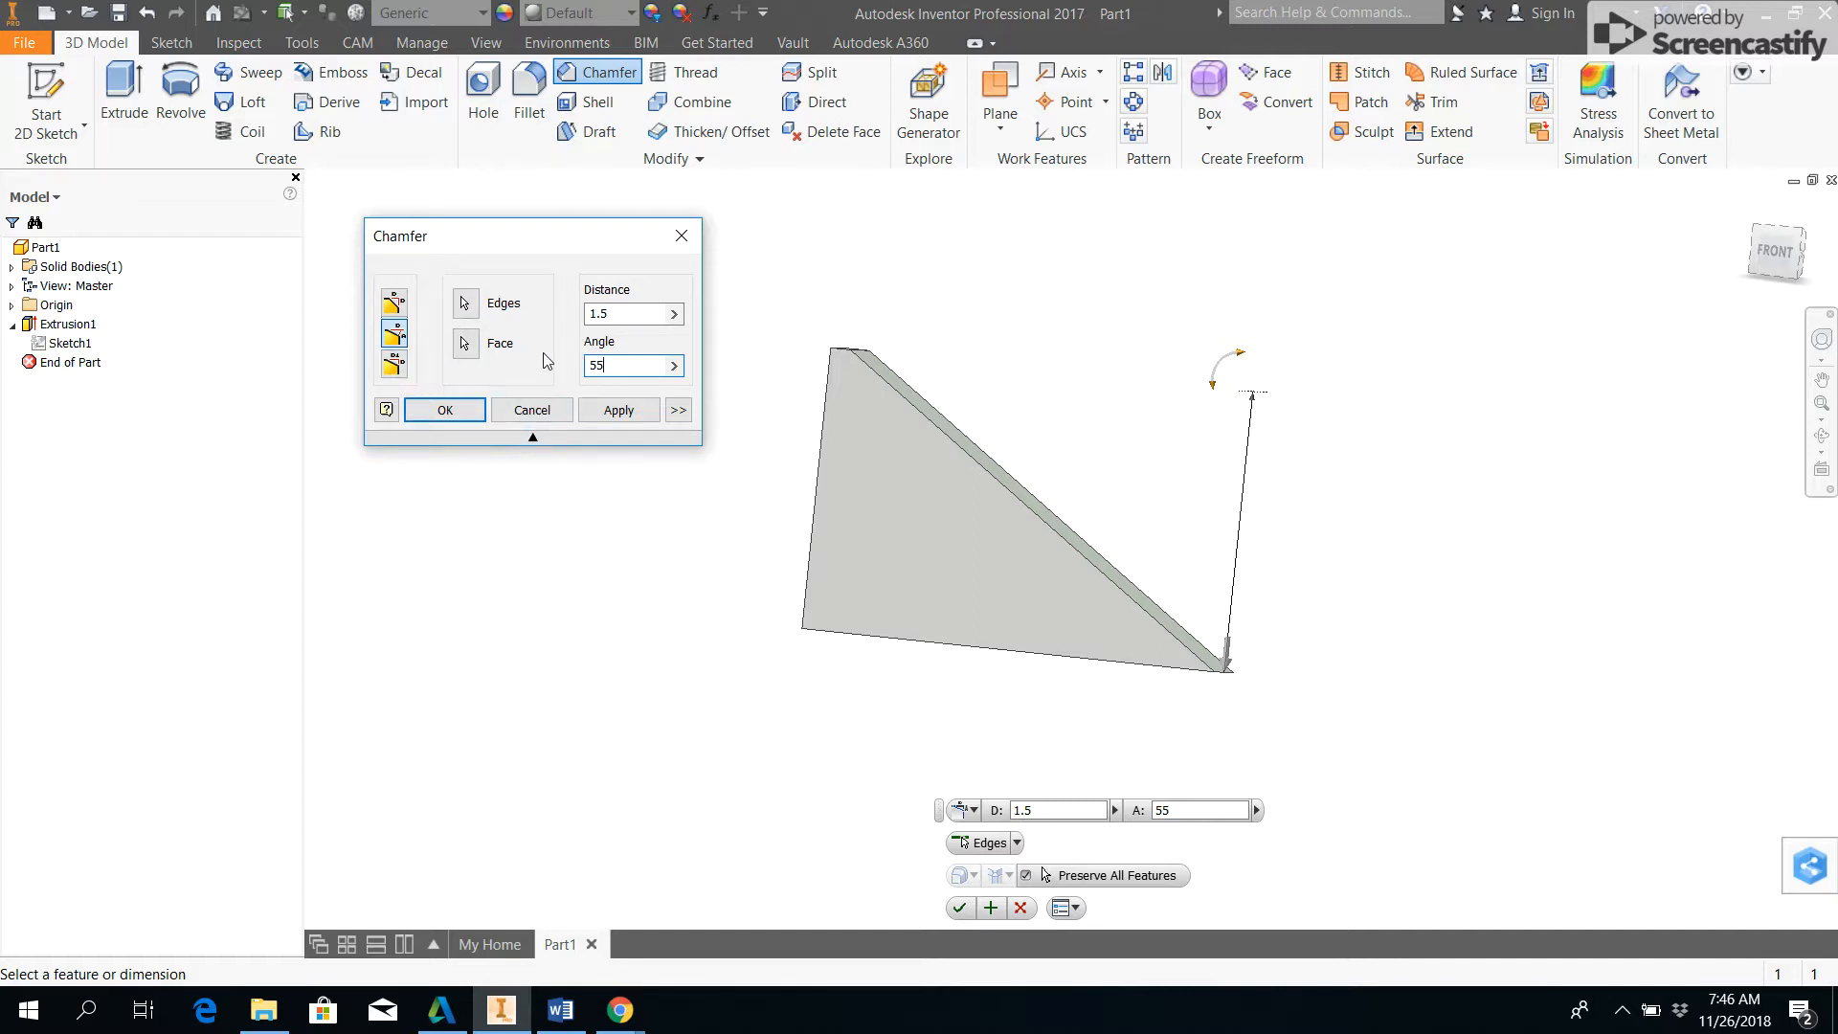
{"action": "left_click", "coordinate": [395, 366]}
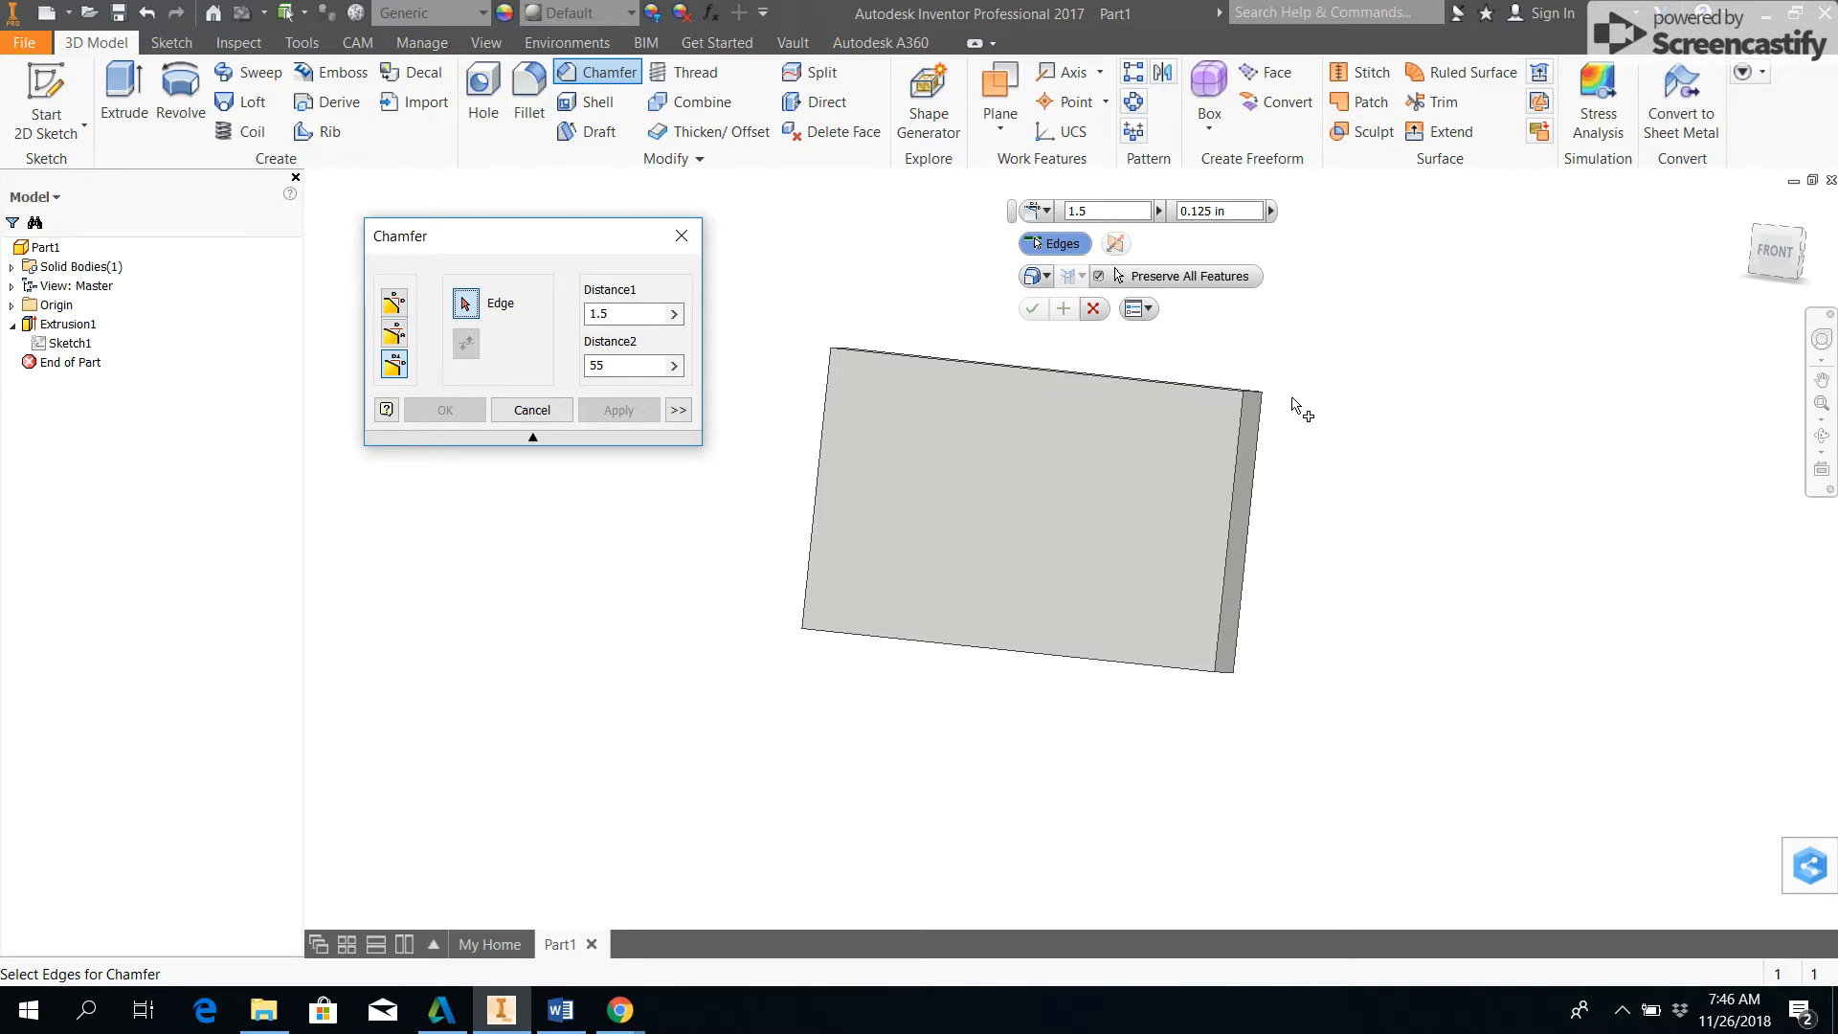
Chamfer the block's top-right edge with distances 1.5 and 1, direction flipped.
{"action": "middle_click_drag", "start_coordinate": [1300, 410], "coordinate": [1230, 413], "text": "shift"}
{"action": "left_click", "coordinate": [1220, 414]}
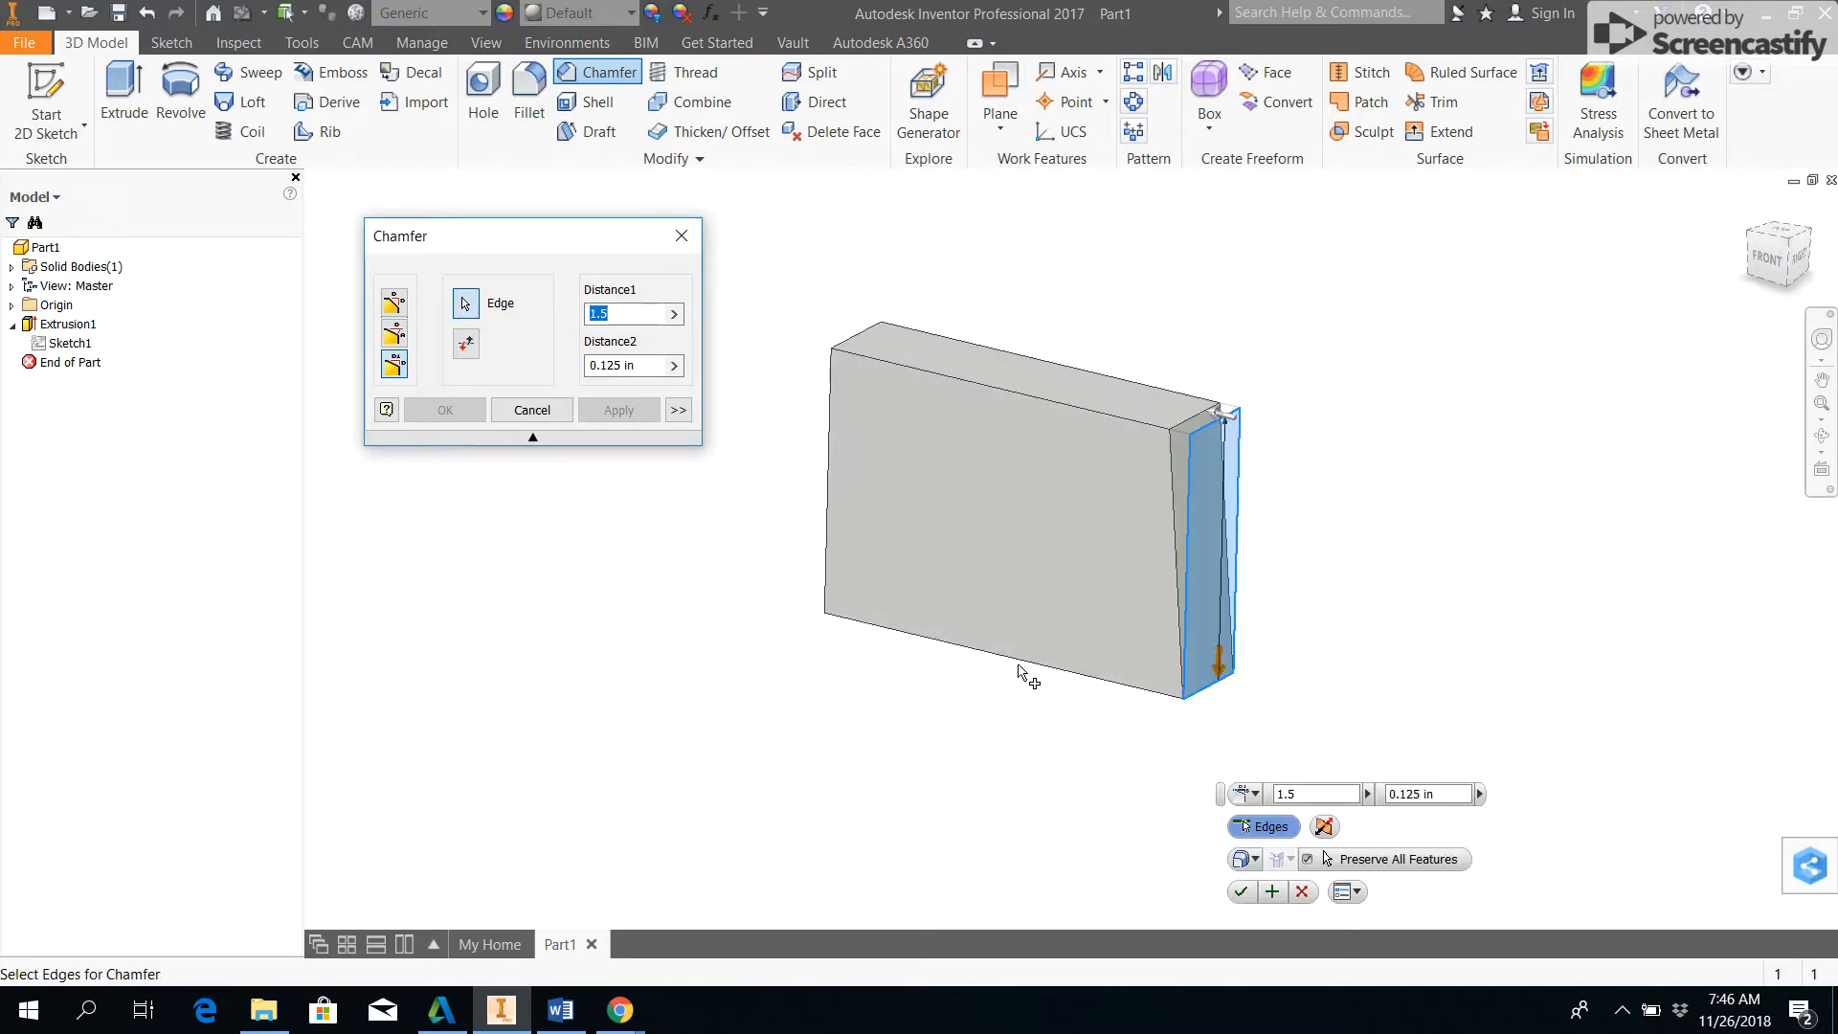
{"action": "middle_click_drag", "start_coordinate": [1023, 675], "coordinate": [963, 628], "text": "shift"}
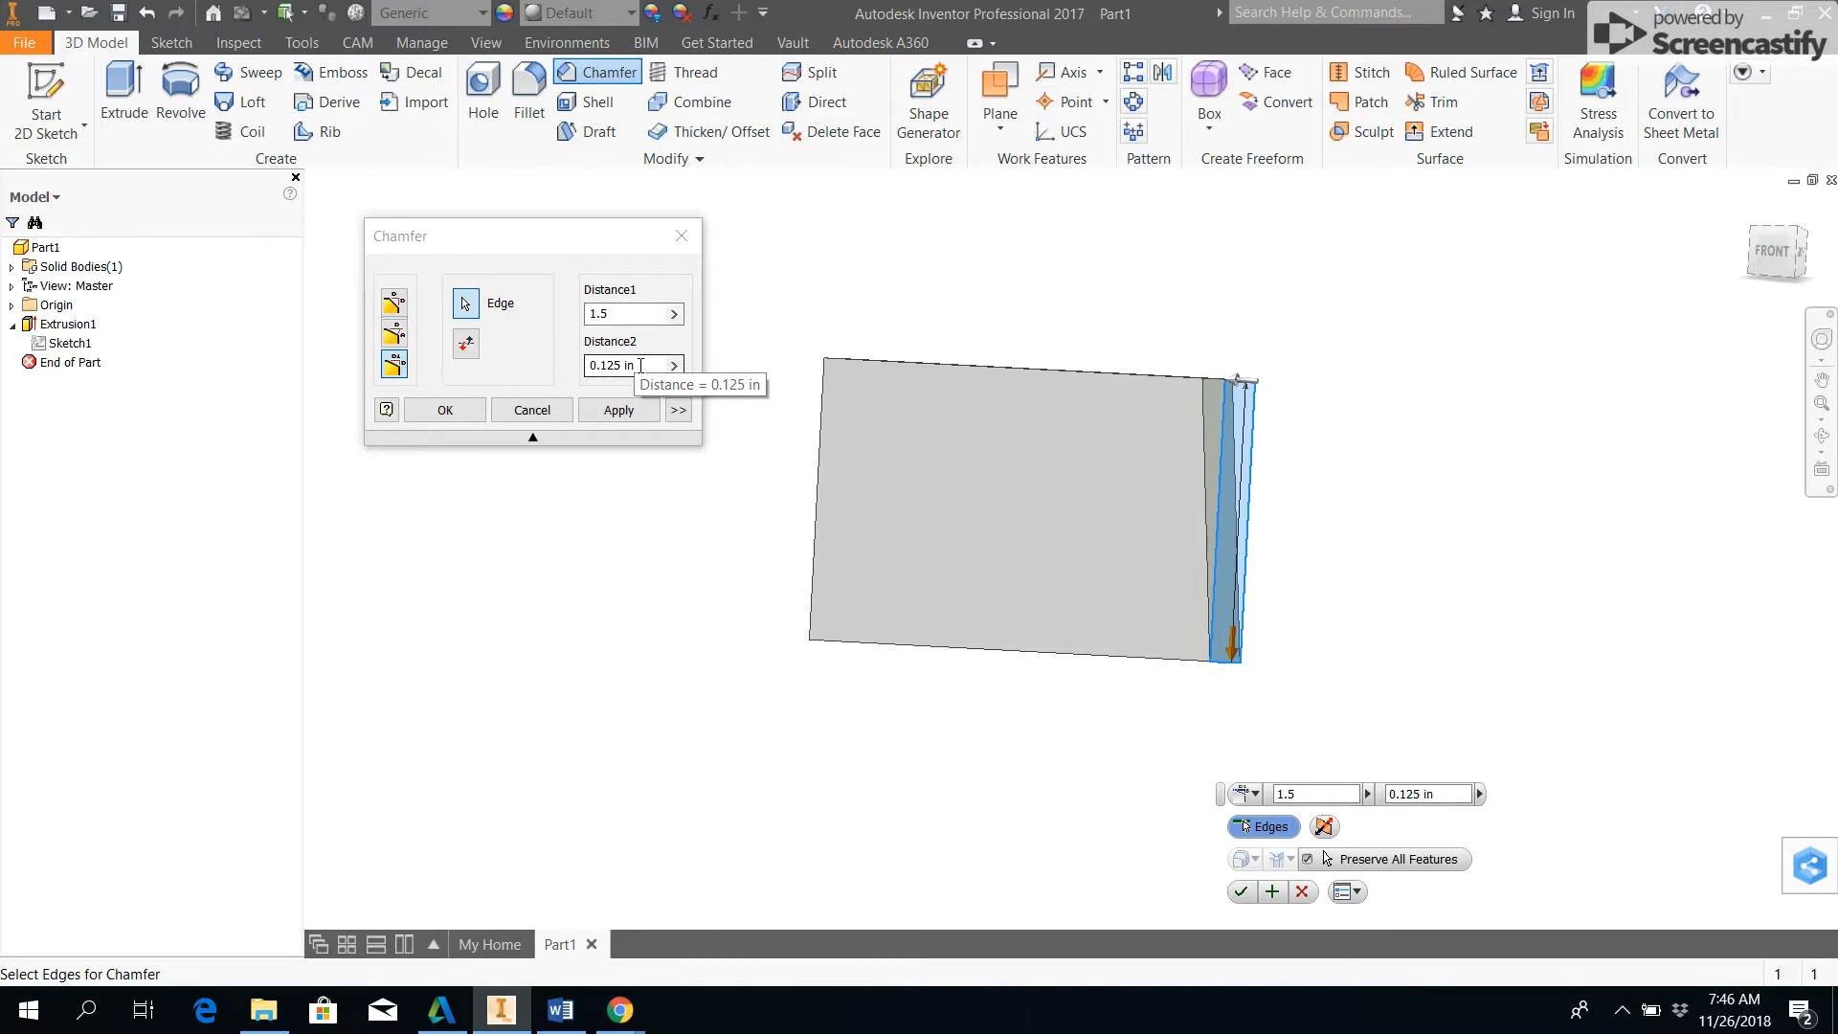
{"action": "double_click", "coordinate": [625, 317]}
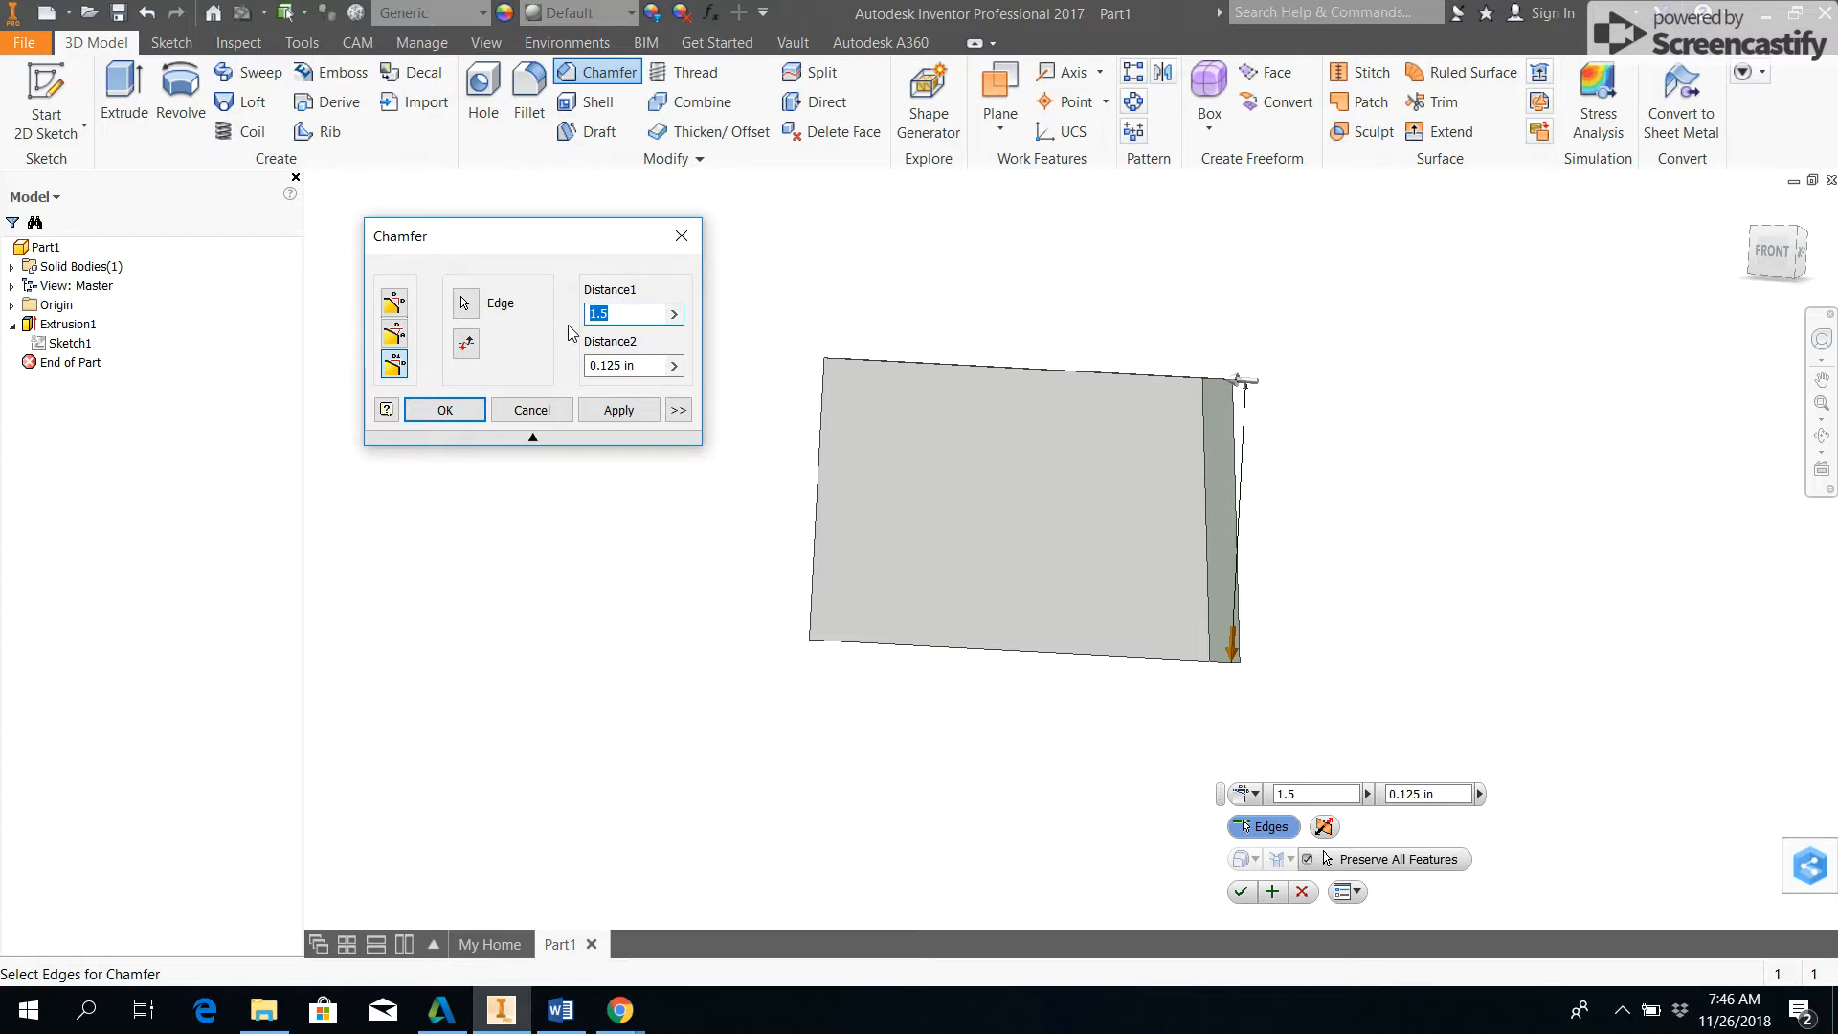
{"action": "key", "text": "Tab"}
{"action": "type", "text": "1"}
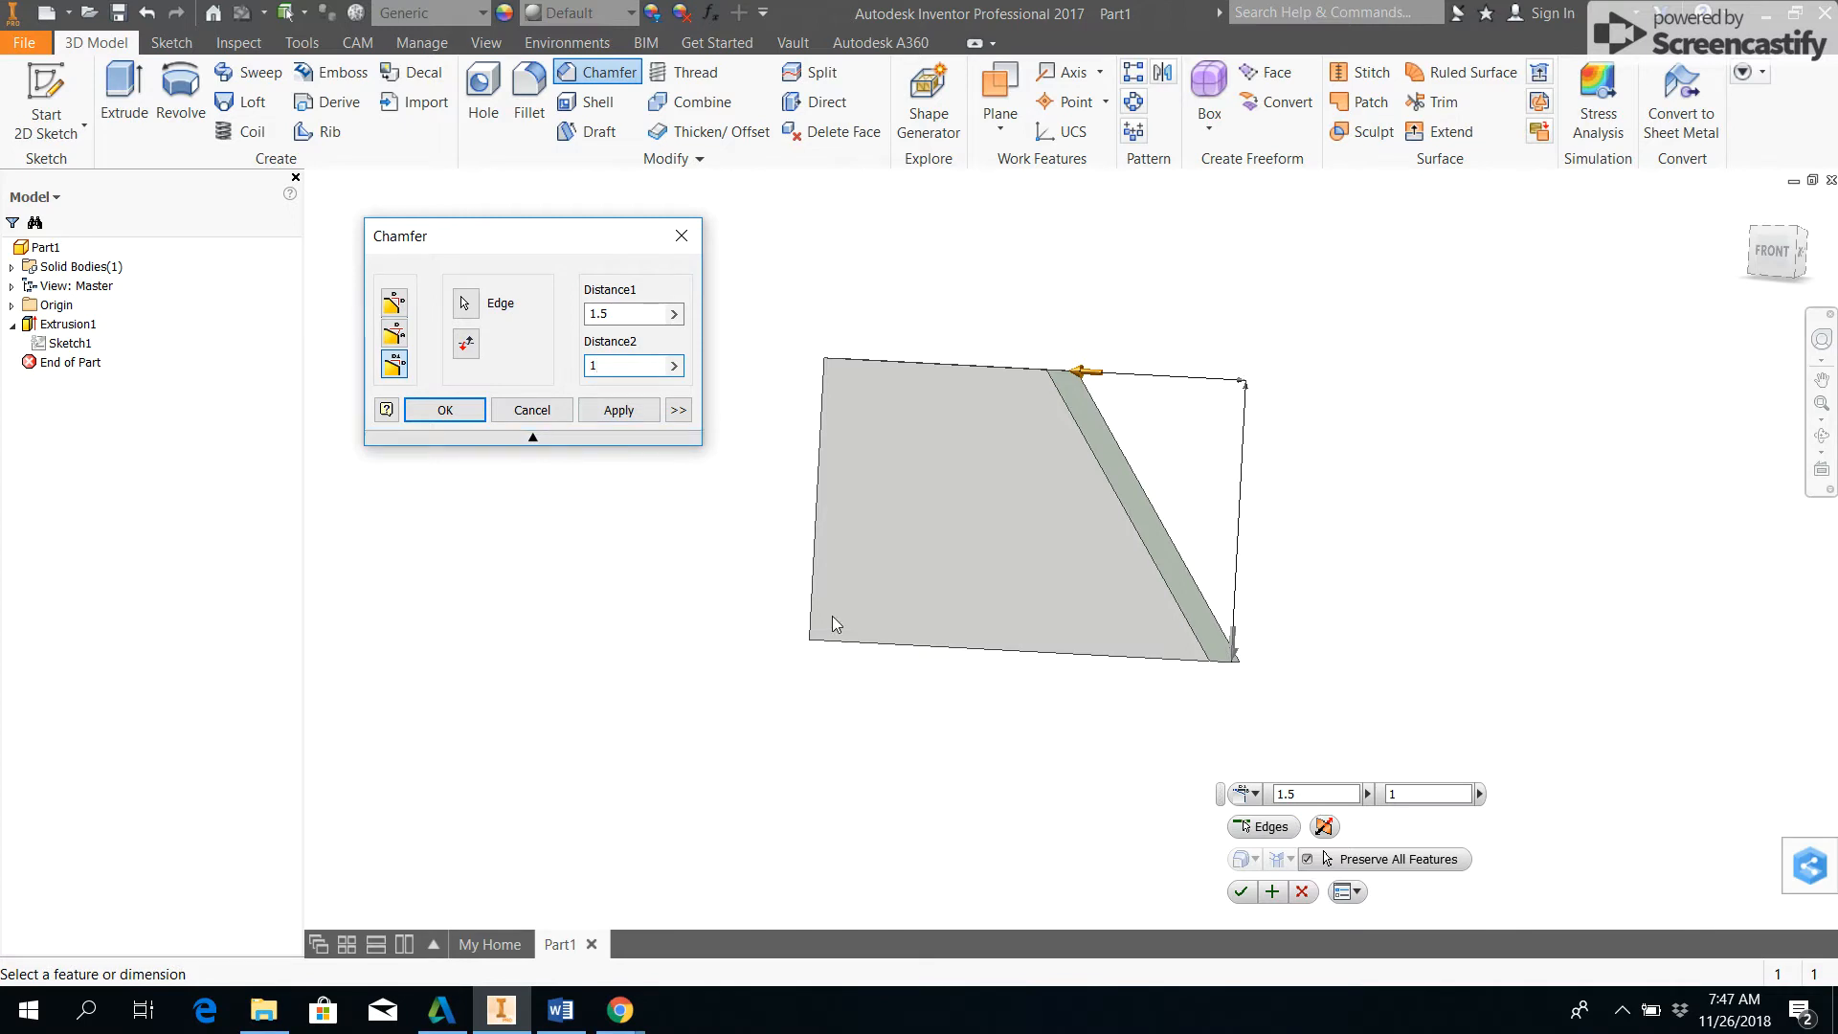
{"action": "middle_click_drag", "start_coordinate": [1055, 638], "coordinate": [1034, 603], "text": "shift"}
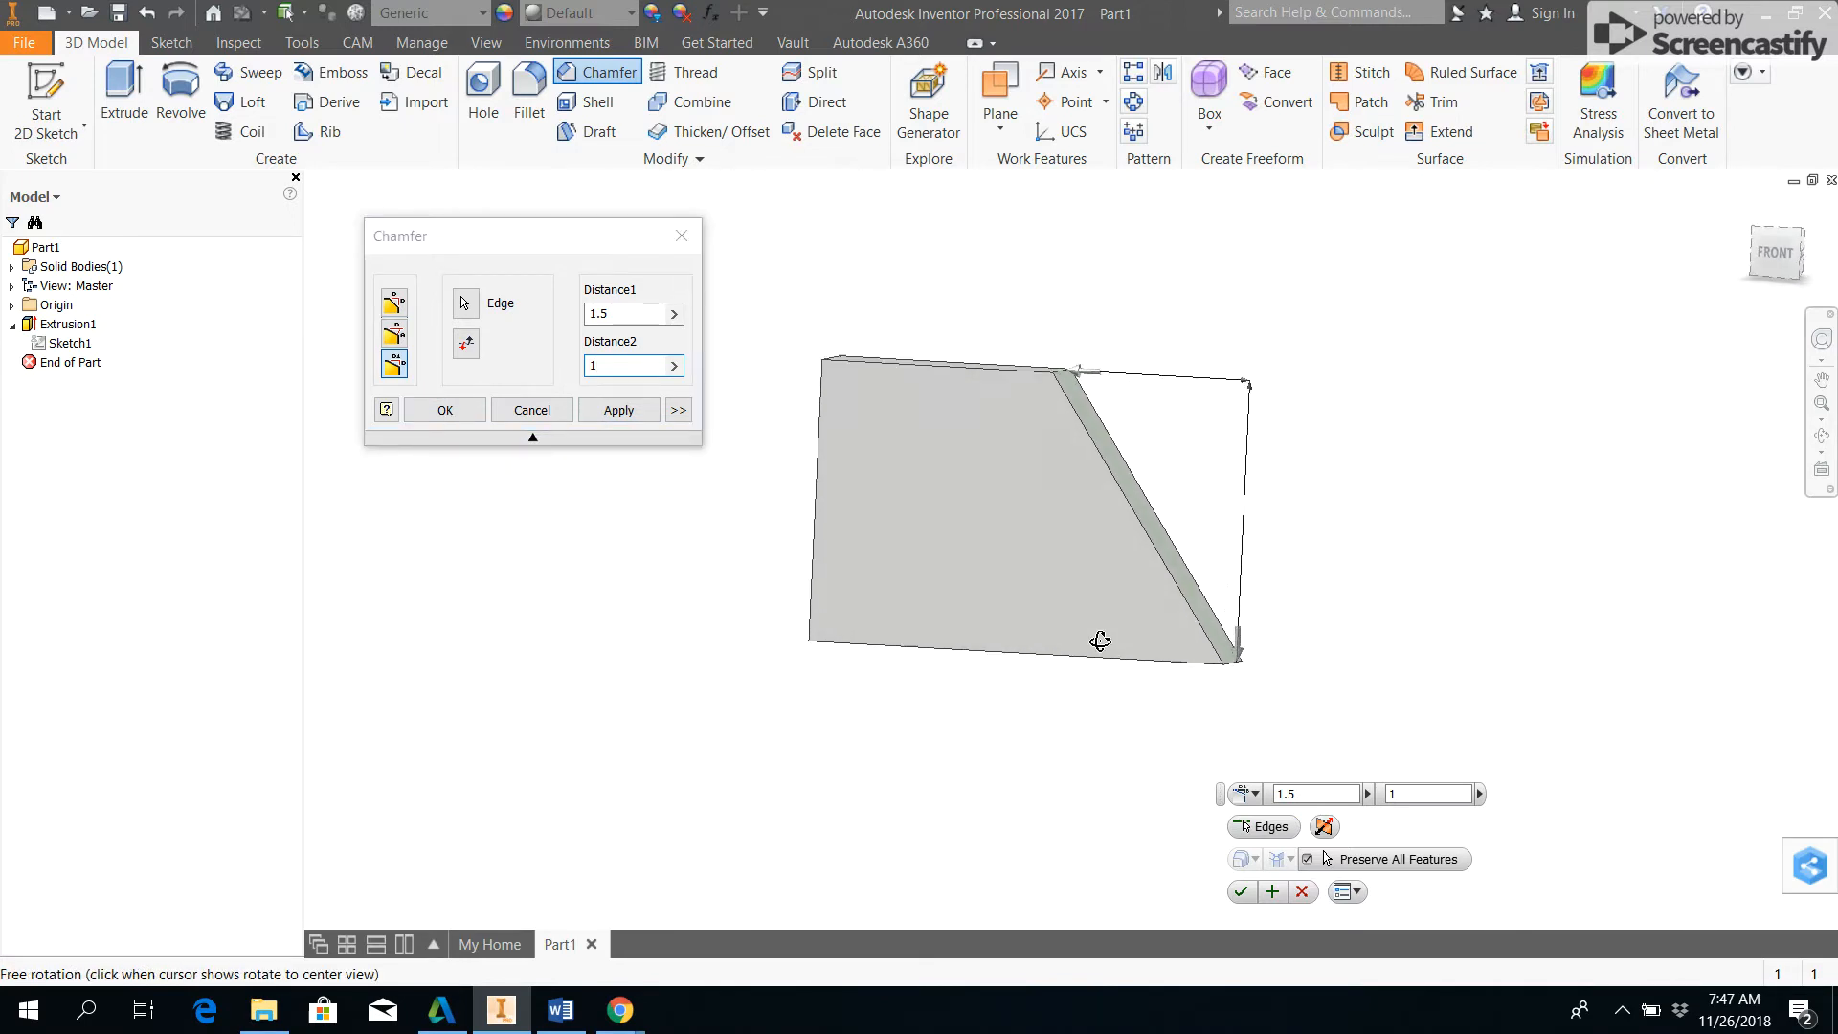
{"action": "left_click", "coordinate": [468, 346]}
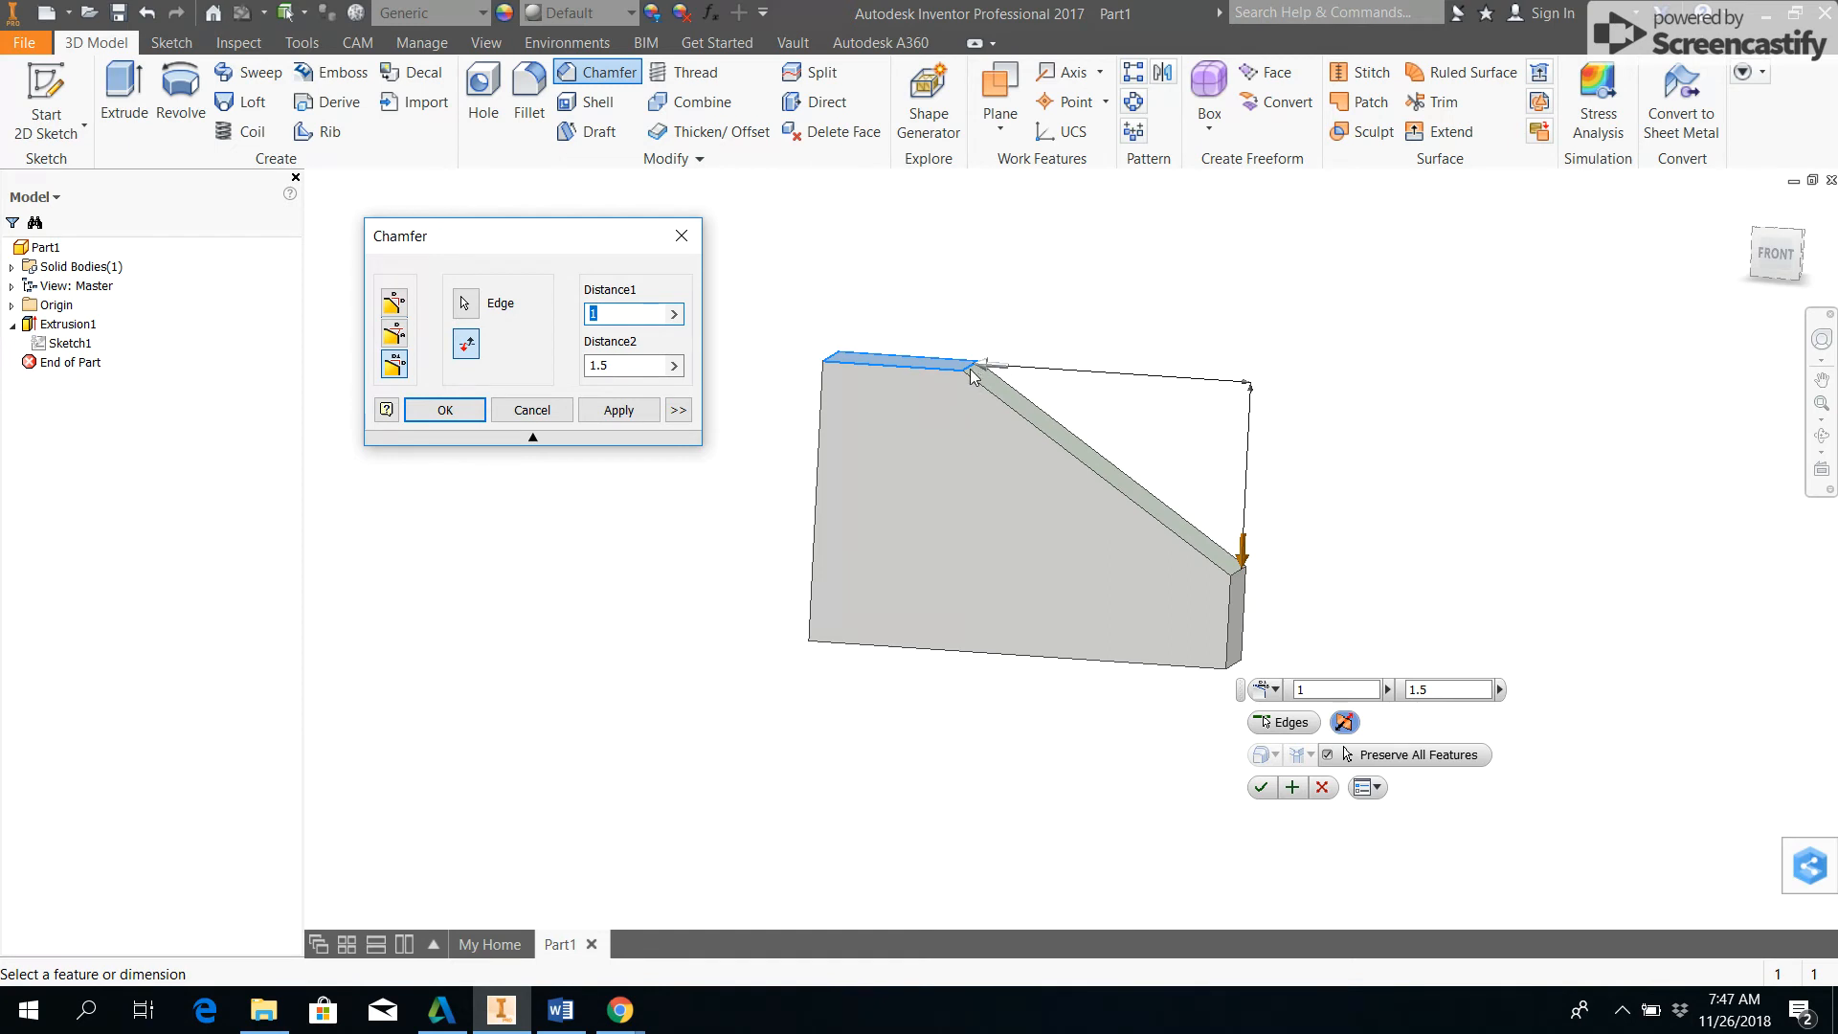
{"action": "left_click", "coordinate": [465, 343]}
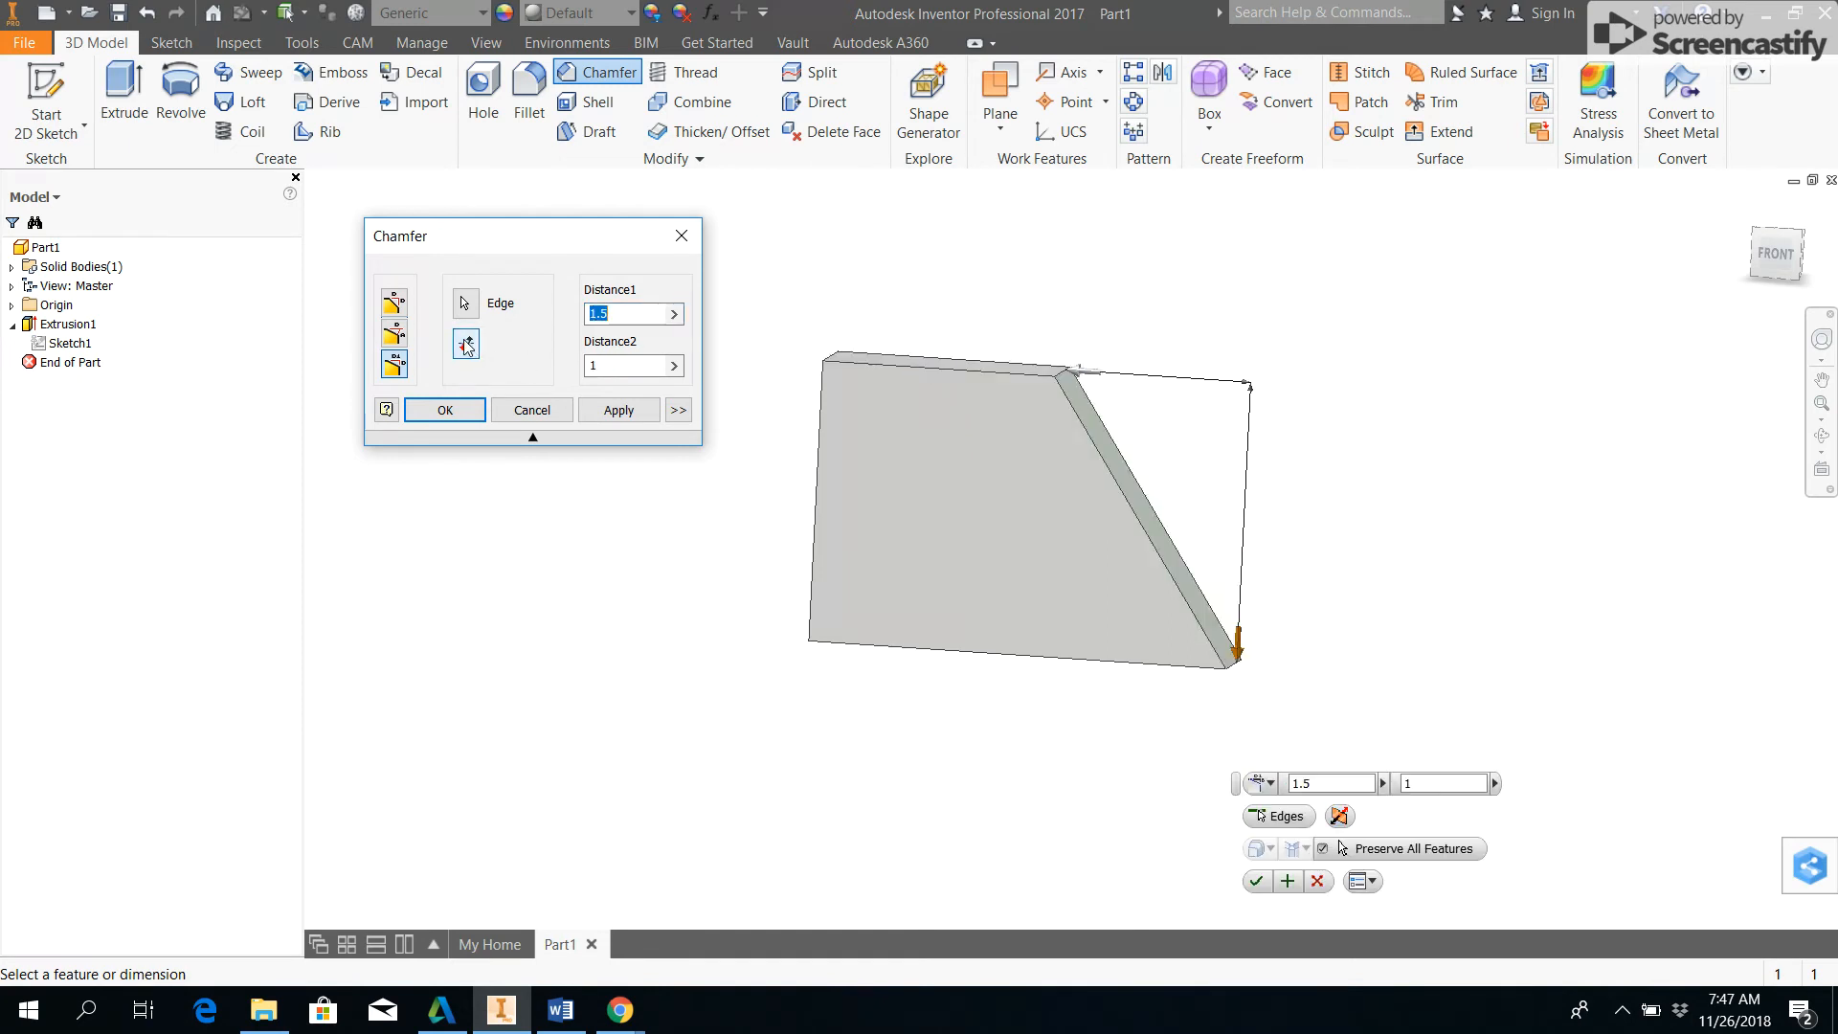